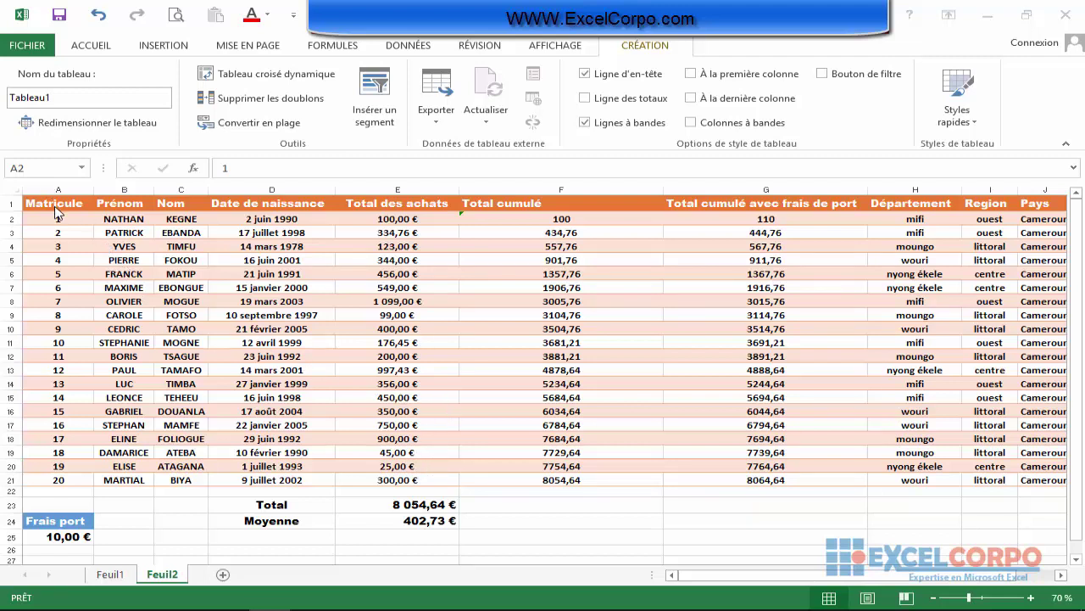
Step: Copy the Matricule to Date de naissance columns of the client table, range A1:D21, on Feuil2
{"action": "left_click", "coordinate": [52, 203]}
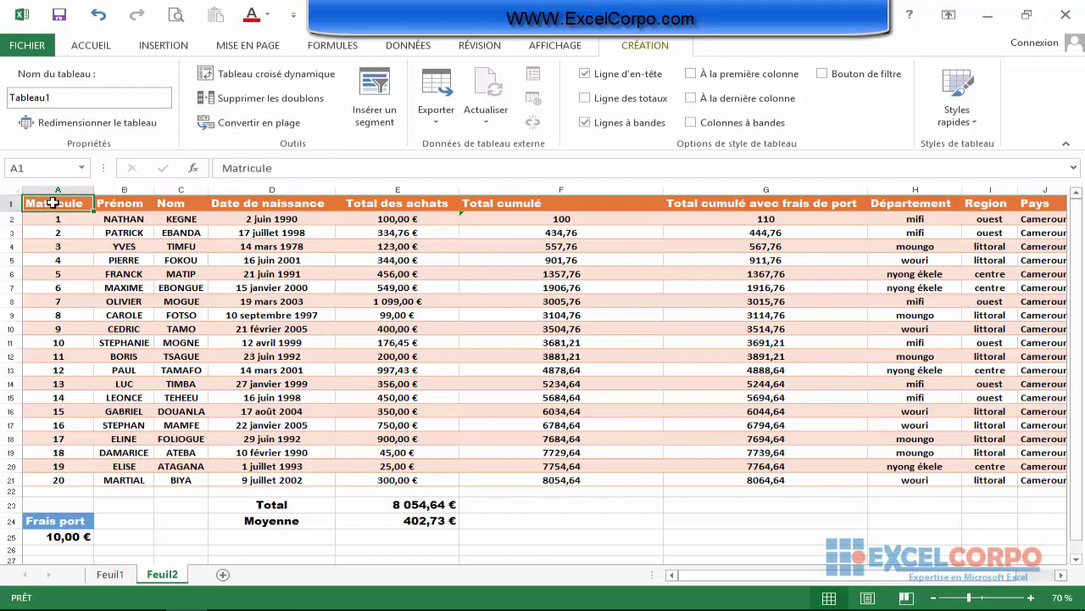
{"action": "left_click_drag", "start_coordinate": [52, 203], "coordinate": [299, 481]}
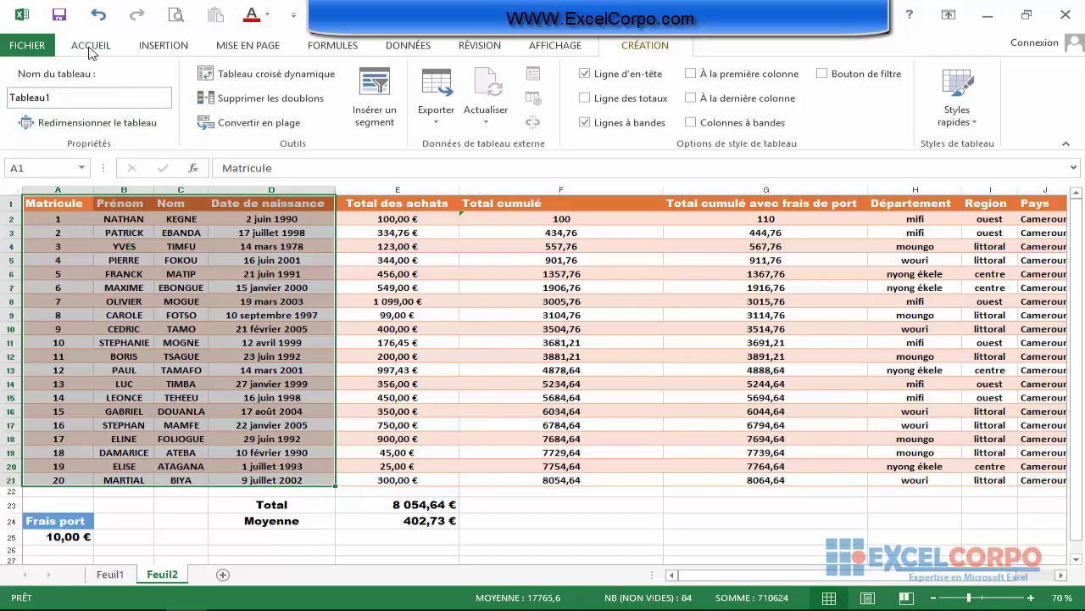
{"action": "left_click", "coordinate": [91, 48]}
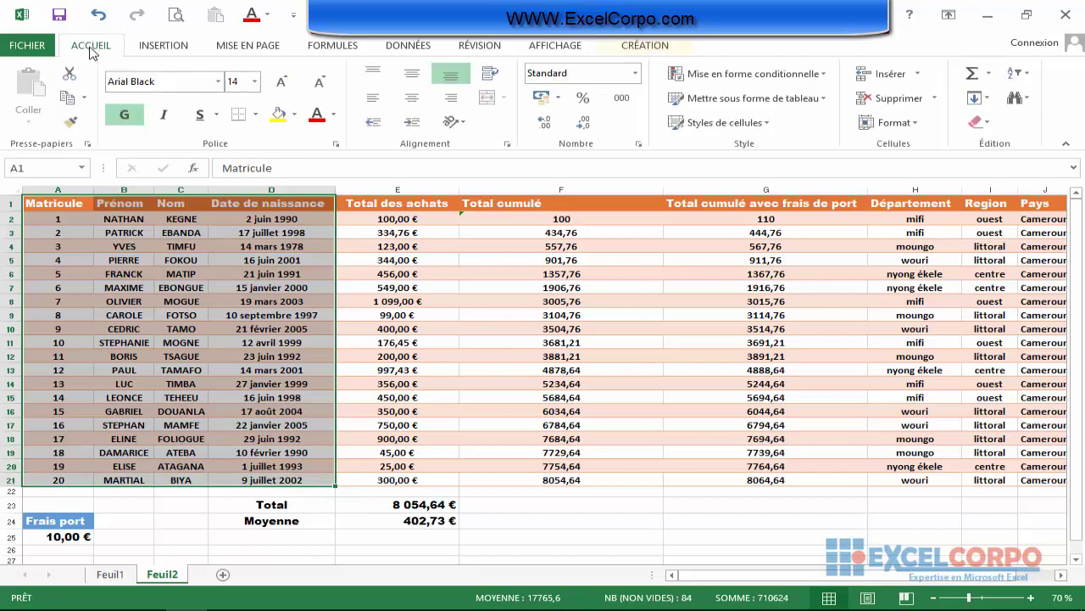
{"action": "left_click", "coordinate": [68, 100]}
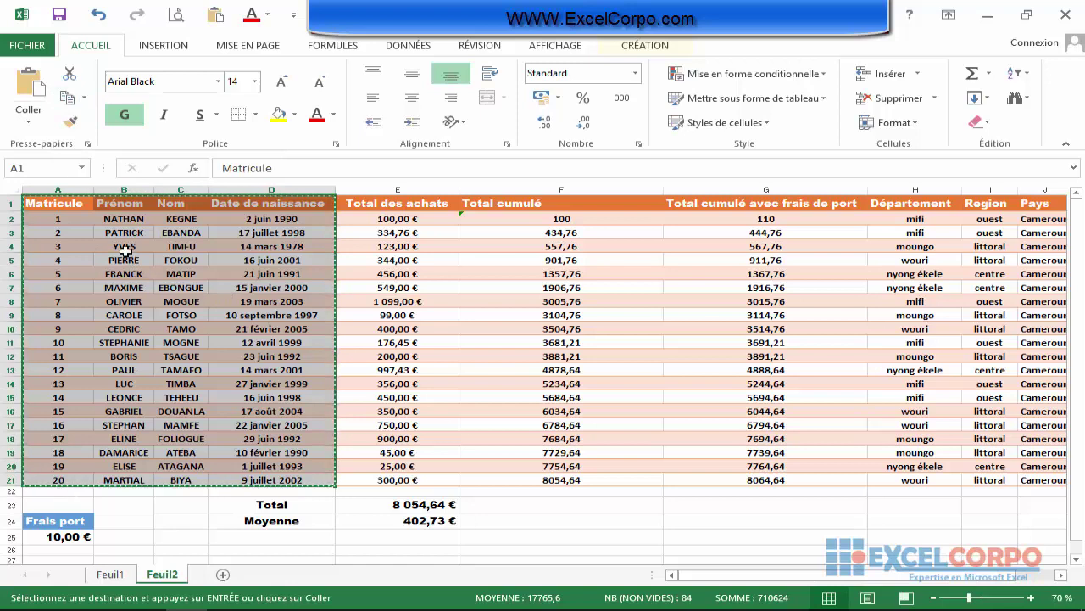
{"action": "left_click", "coordinate": [122, 247]}
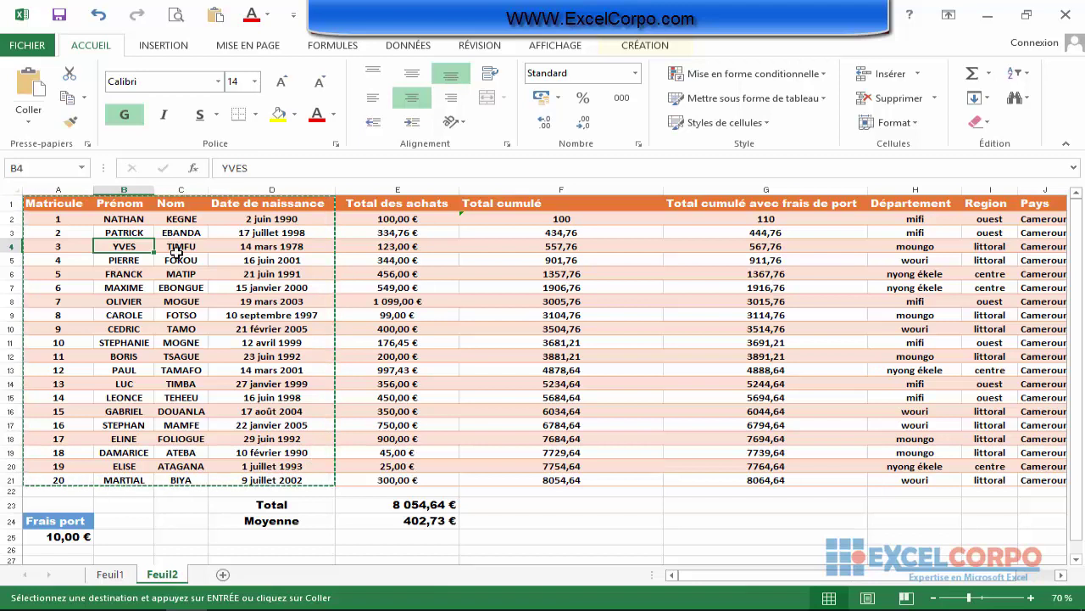
Step: Create a new blank workbook and paste the copied client range at cell A1
{"action": "left_click", "coordinate": [32, 47]}
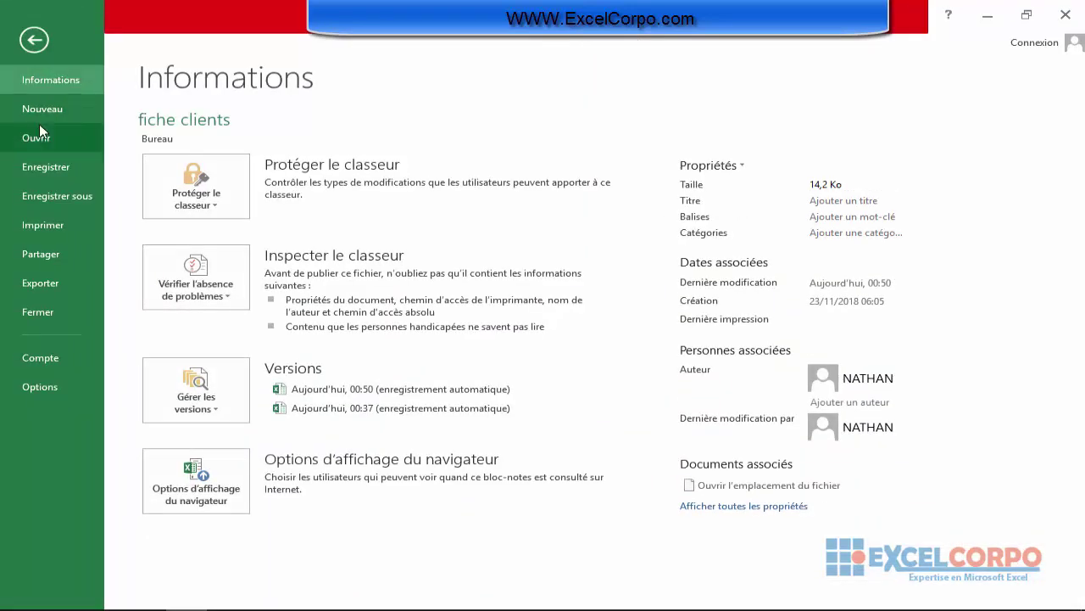
{"action": "left_click", "coordinate": [48, 110]}
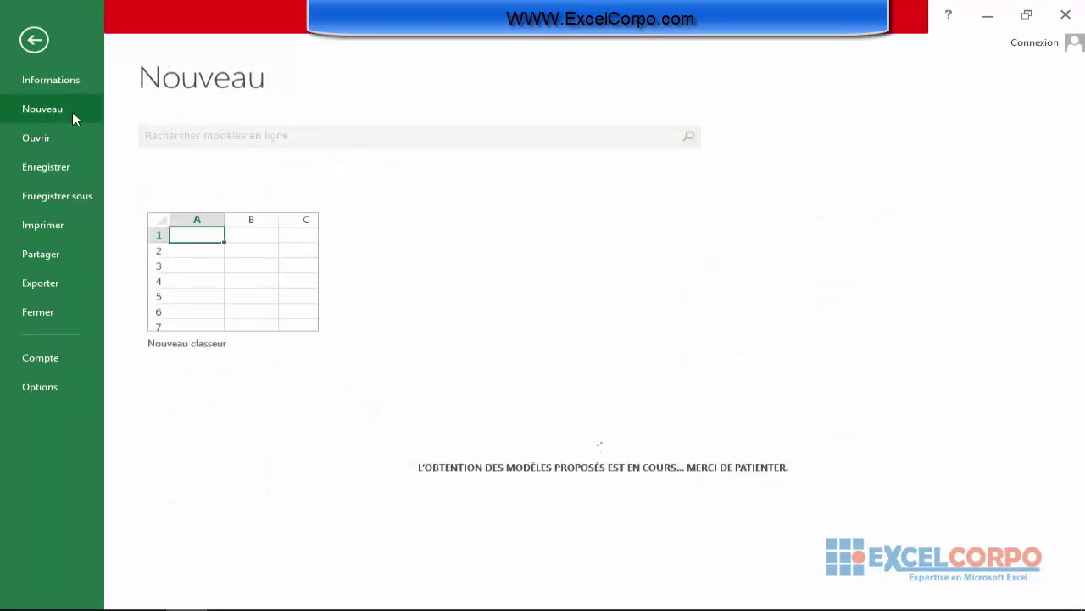
{"action": "left_click", "coordinate": [226, 307]}
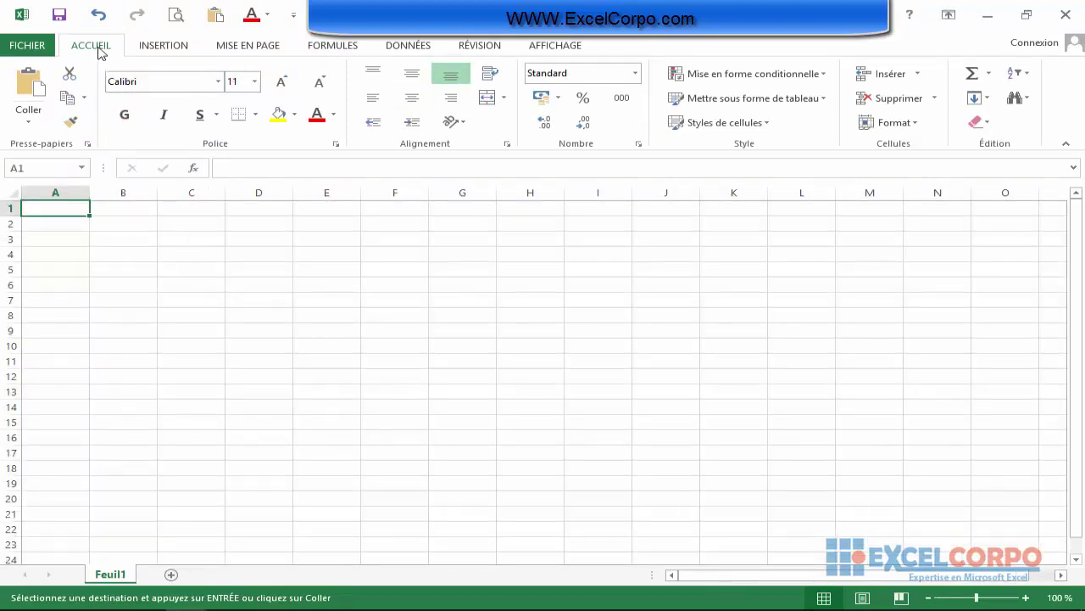
{"action": "left_click", "coordinate": [30, 82]}
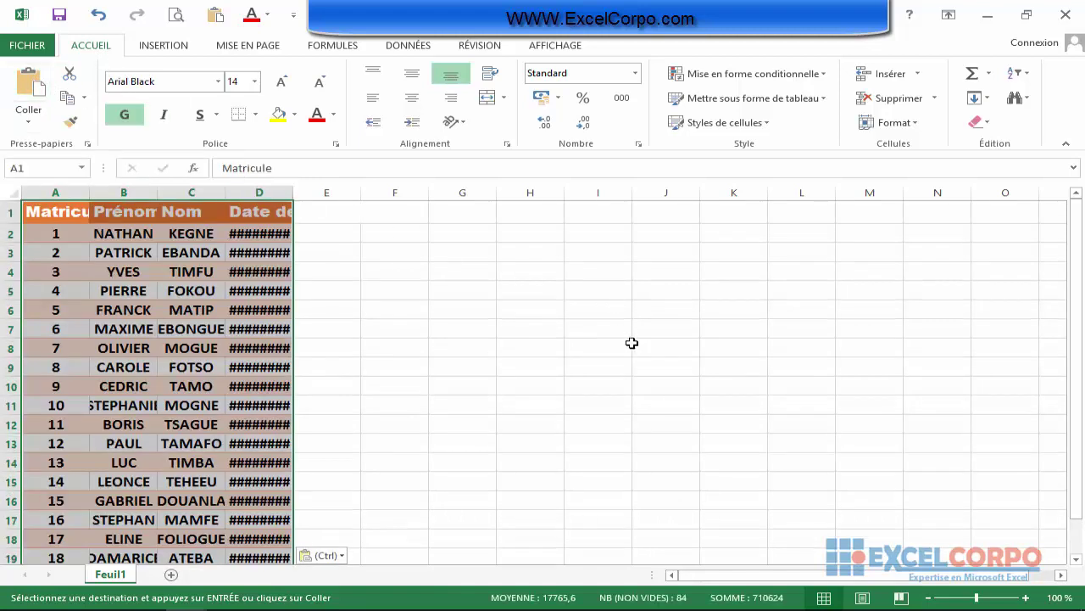
Step: Zoom the sheet out to 80% and auto-fit the widths of columns D, C and B
{"action": "left_click", "coordinate": [930, 598]}
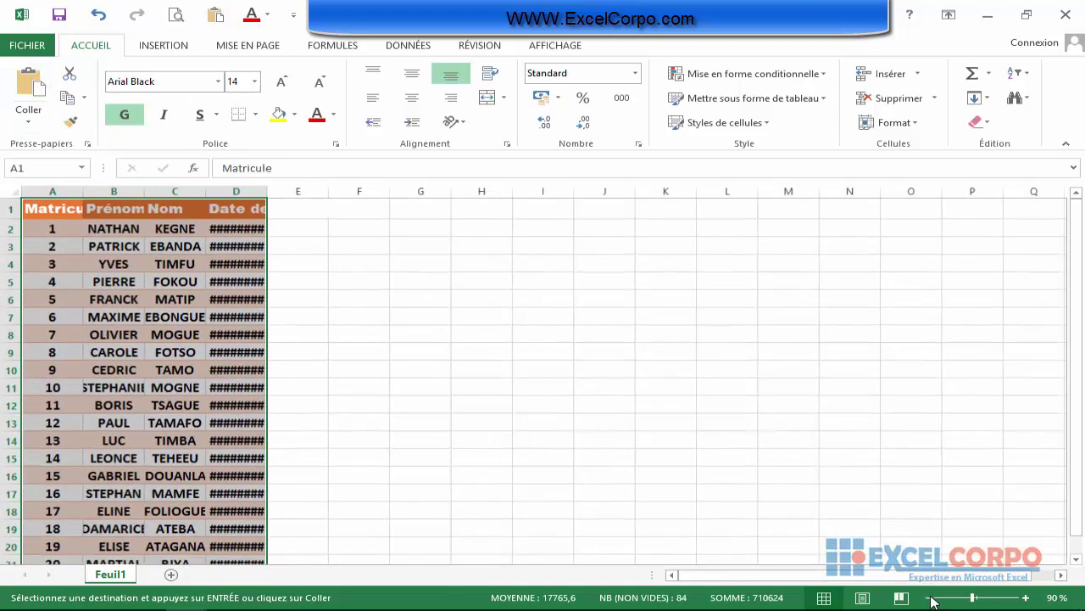
{"action": "left_click", "coordinate": [930, 597]}
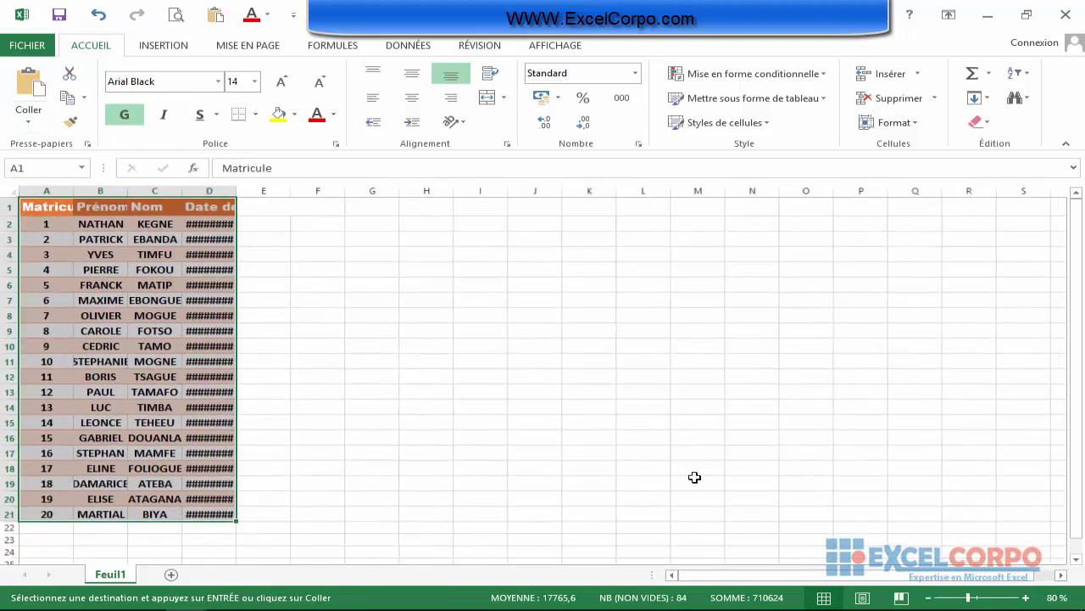
{"action": "double_click", "coordinate": [237, 194]}
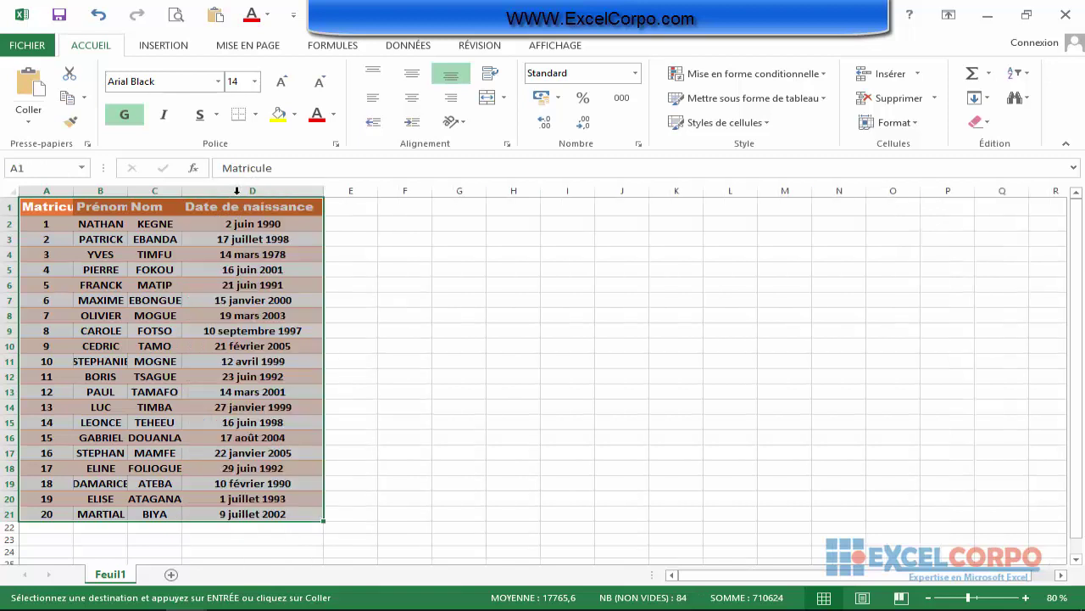
{"action": "double_click", "coordinate": [182, 196]}
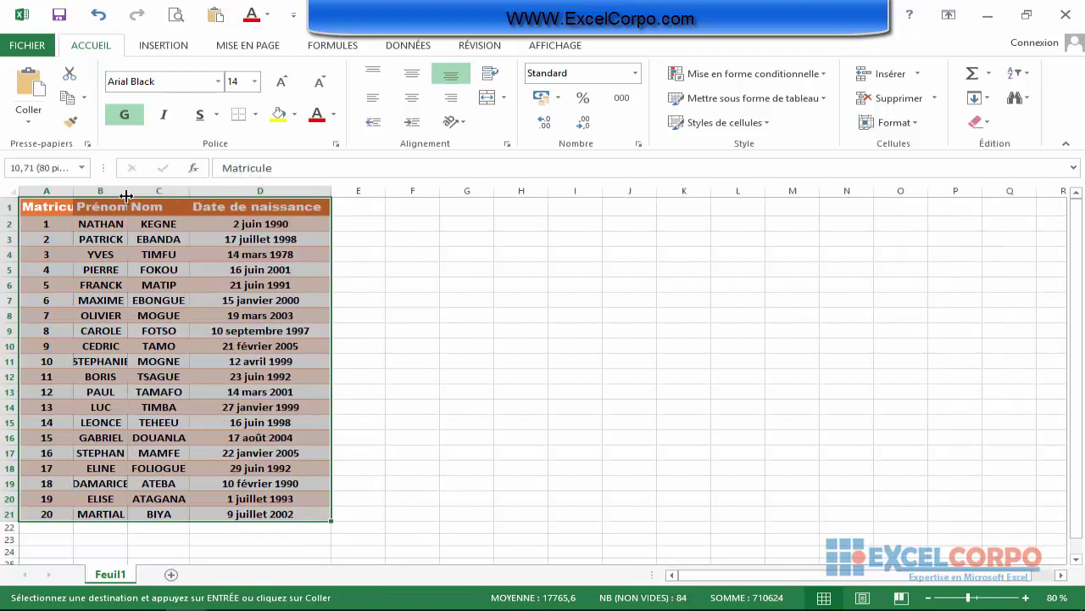
{"action": "double_click", "coordinate": [127, 196]}
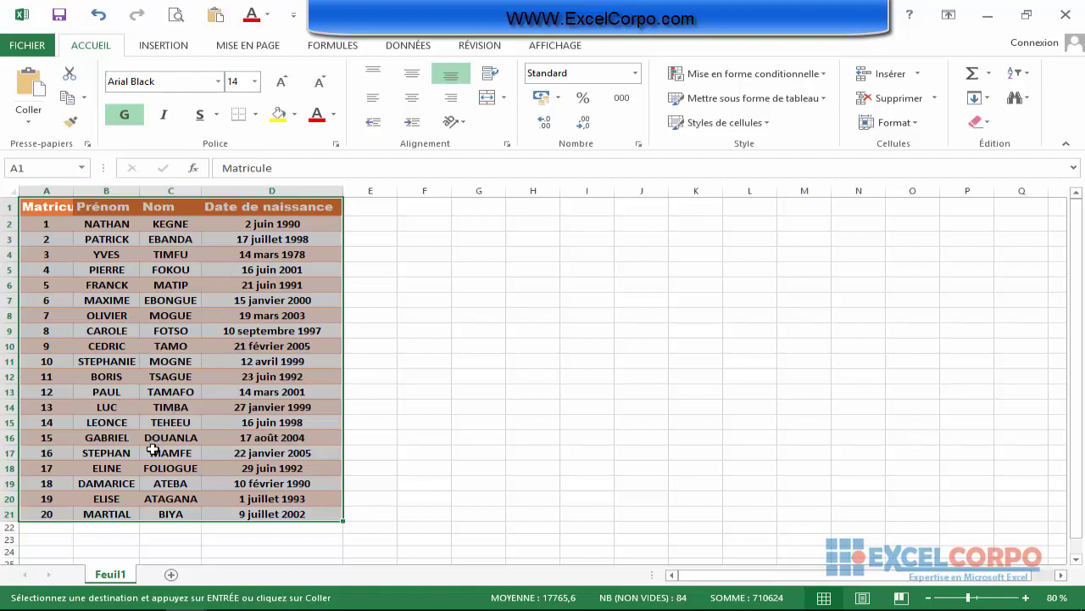
Step: Paste the copied range at G1 as a static picture and move it beside the pasted table, starting at column E
{"action": "left_click", "coordinate": [483, 210]}
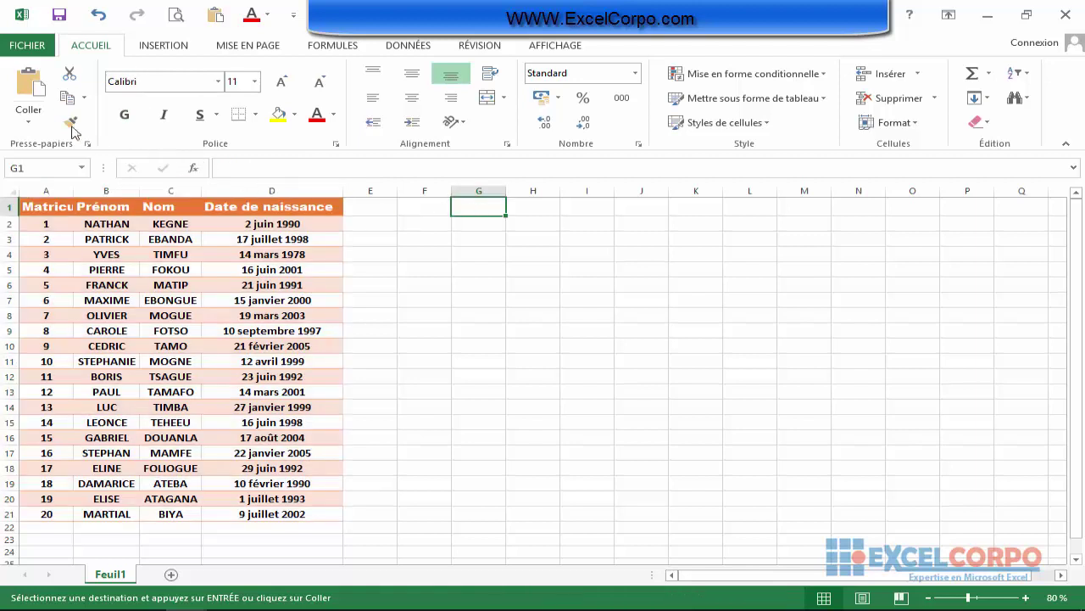
{"action": "left_click", "coordinate": [29, 127]}
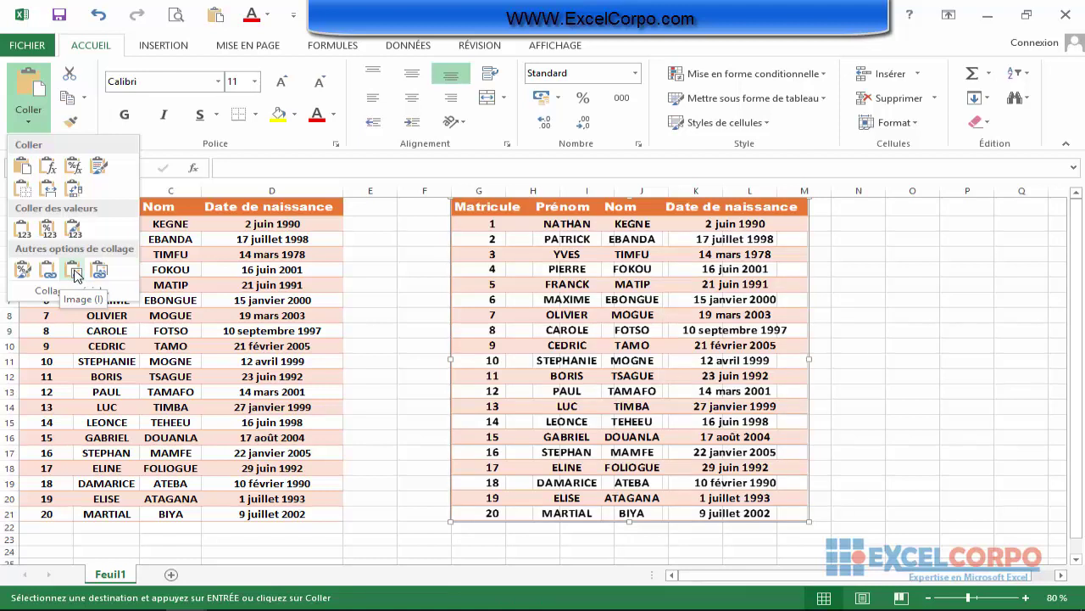
{"action": "left_click", "coordinate": [76, 271]}
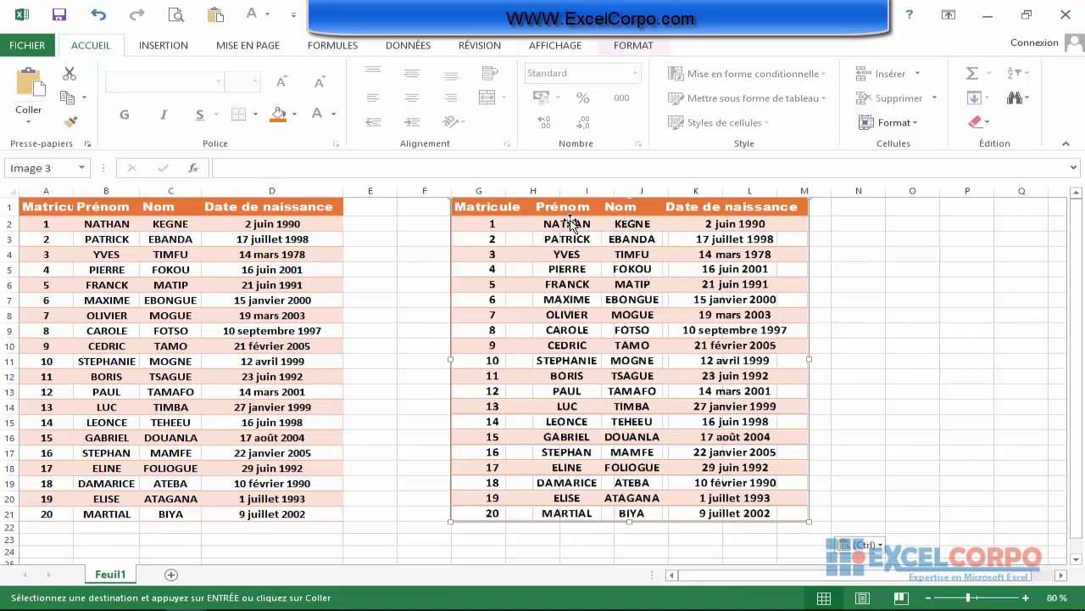
{"action": "left_click_drag", "start_coordinate": [564, 216], "coordinate": [514, 211]}
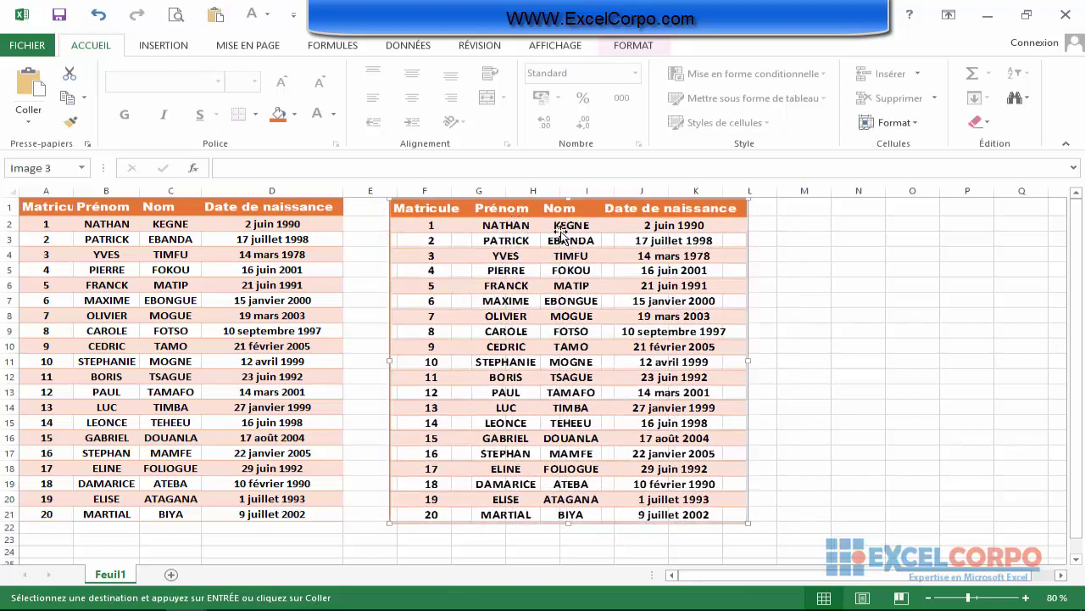
{"action": "left_click", "coordinate": [633, 46]}
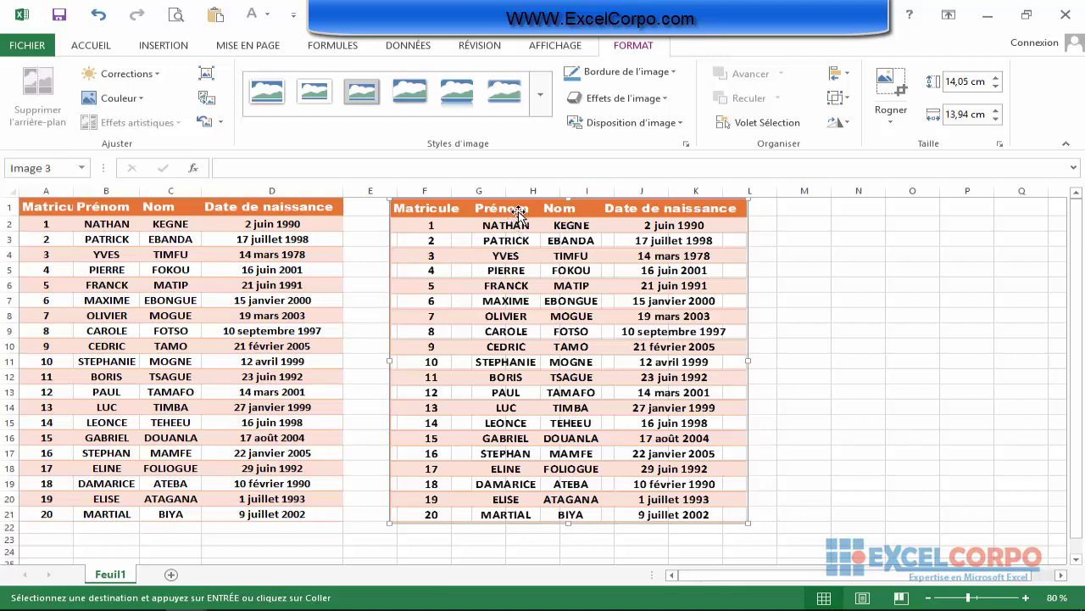
{"action": "left_click_drag", "start_coordinate": [519, 214], "coordinate": [499, 216]}
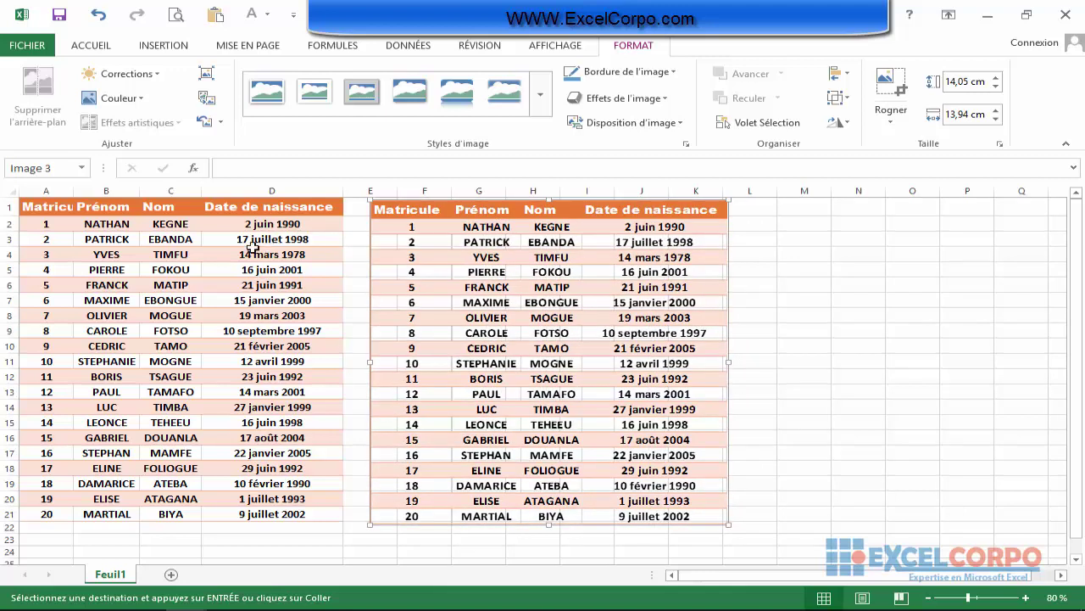
Step: Compare selecting individual cells in the pasted table with selecting the pasted picture
{"action": "left_click", "coordinate": [150, 242]}
{"action": "left_click", "coordinate": [106, 242]}
{"action": "left_click", "coordinate": [339, 244]}
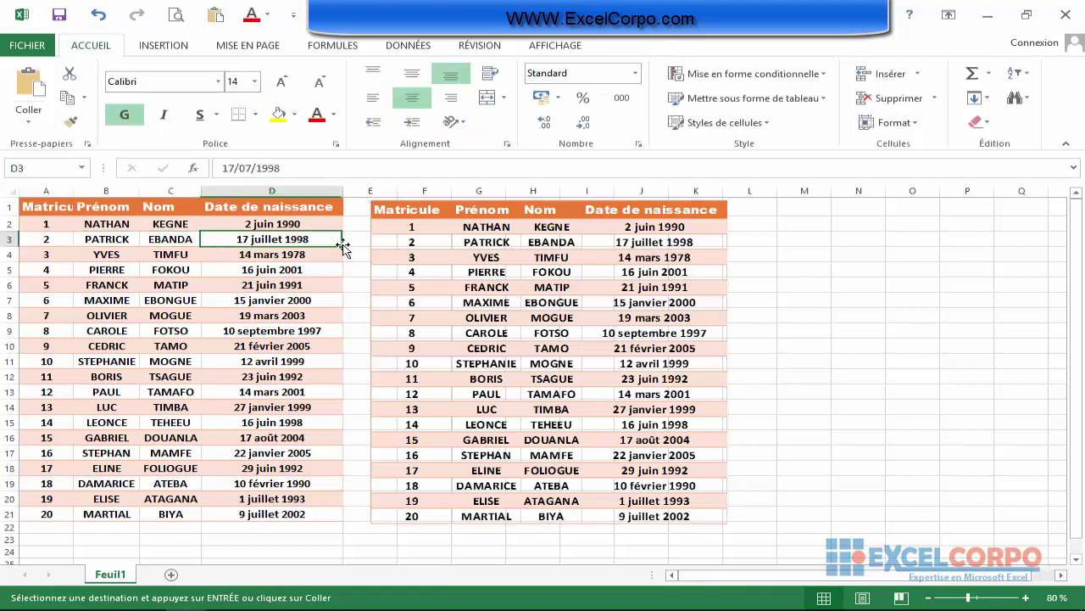
{"action": "left_click", "coordinate": [477, 248]}
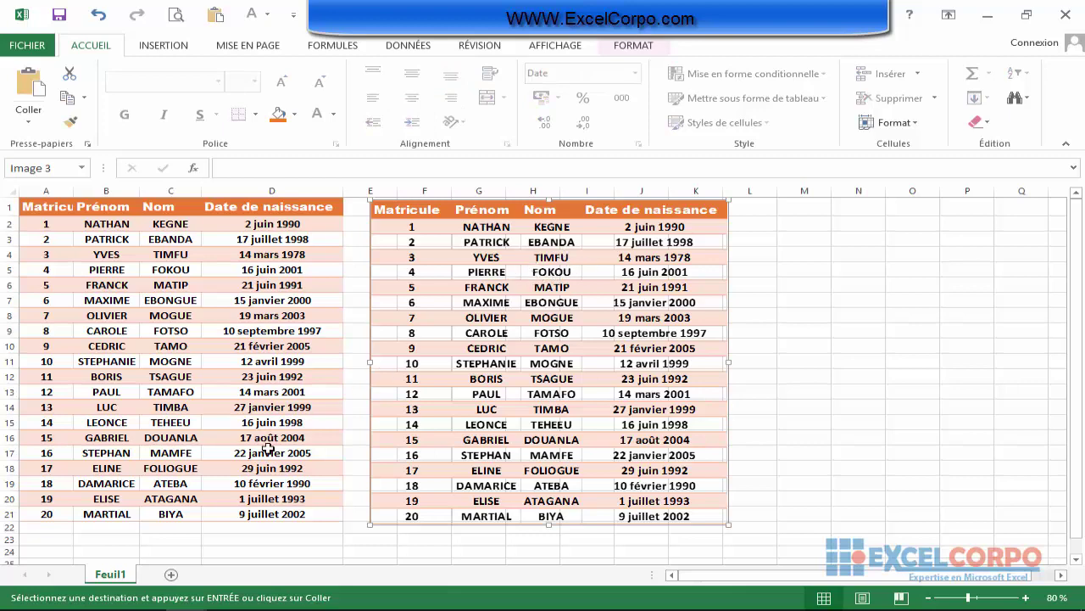
Step: Switch to the fiche clients workbook, reselect the copied range A1:D21 and return to the new workbook
{"action": "mouse_move", "coordinate": [161, 604]}
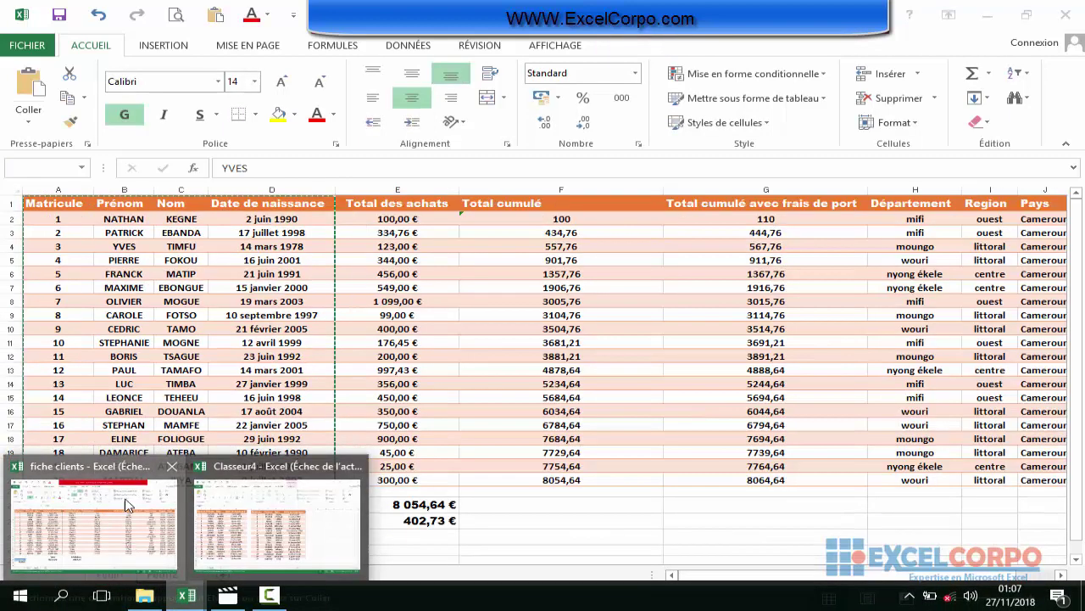
{"action": "left_click", "coordinate": [93, 517]}
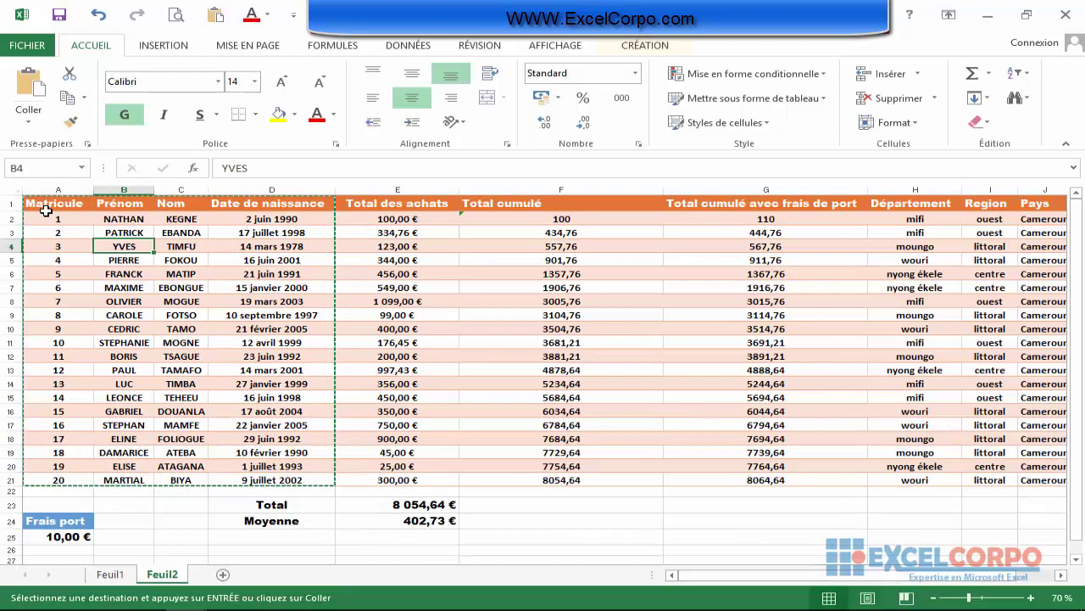
{"action": "left_click_drag", "start_coordinate": [42, 206], "coordinate": [325, 477]}
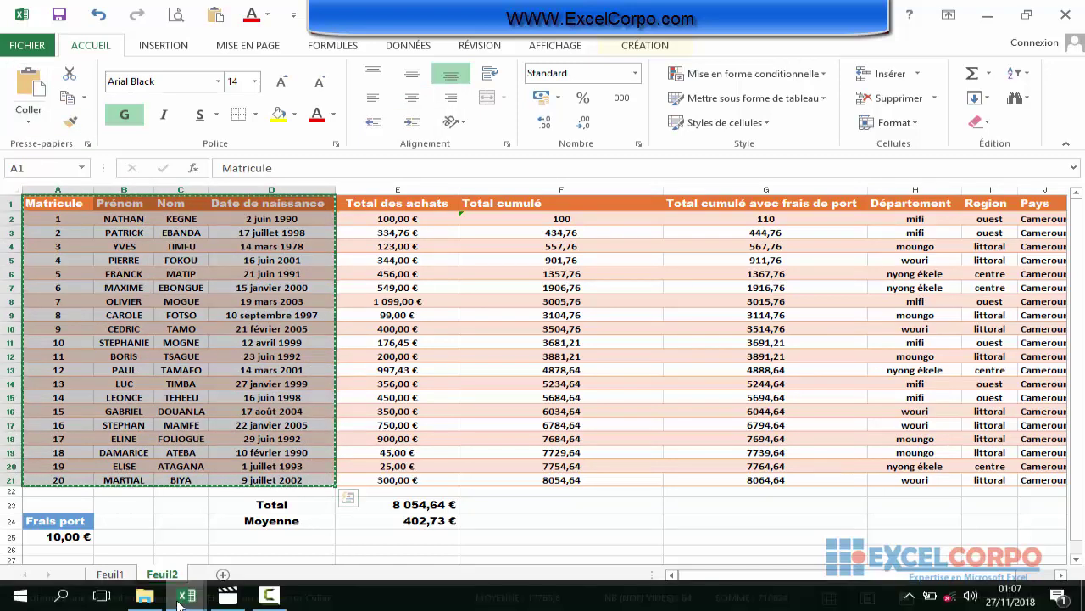
{"action": "mouse_move", "coordinate": [184, 596]}
{"action": "left_click", "coordinate": [229, 519]}
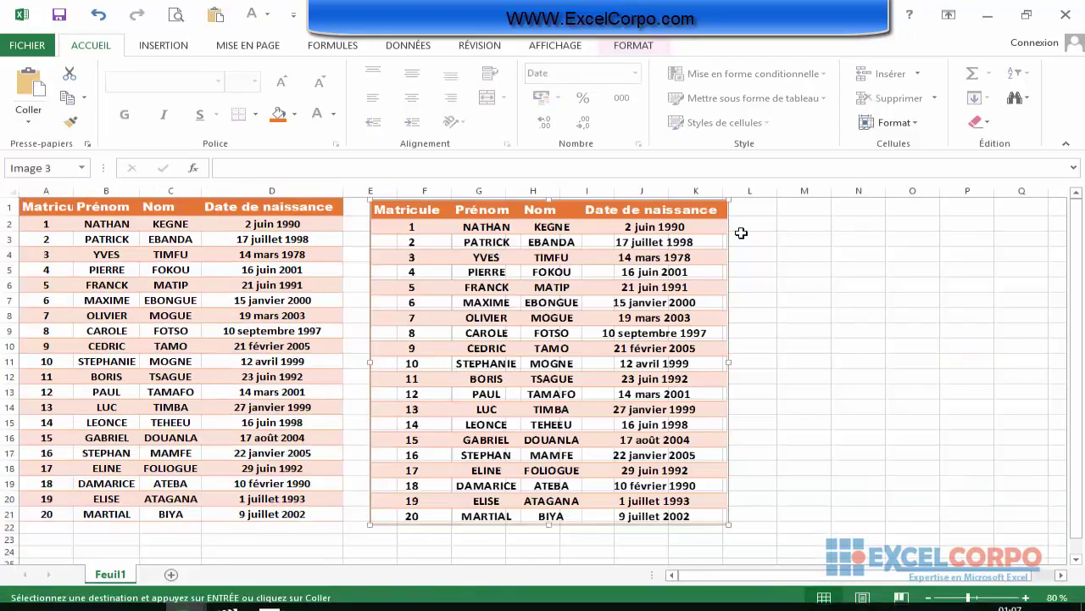
Step: Paste the copied client range at cell M1 as a linked picture
{"action": "left_click", "coordinate": [792, 208]}
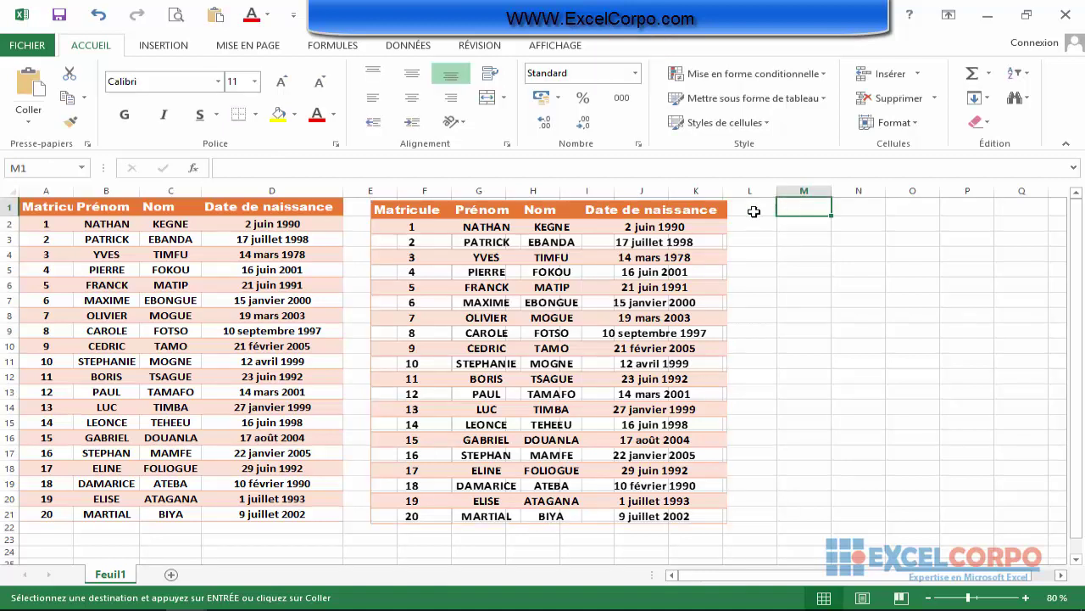
{"action": "left_click", "coordinate": [28, 127]}
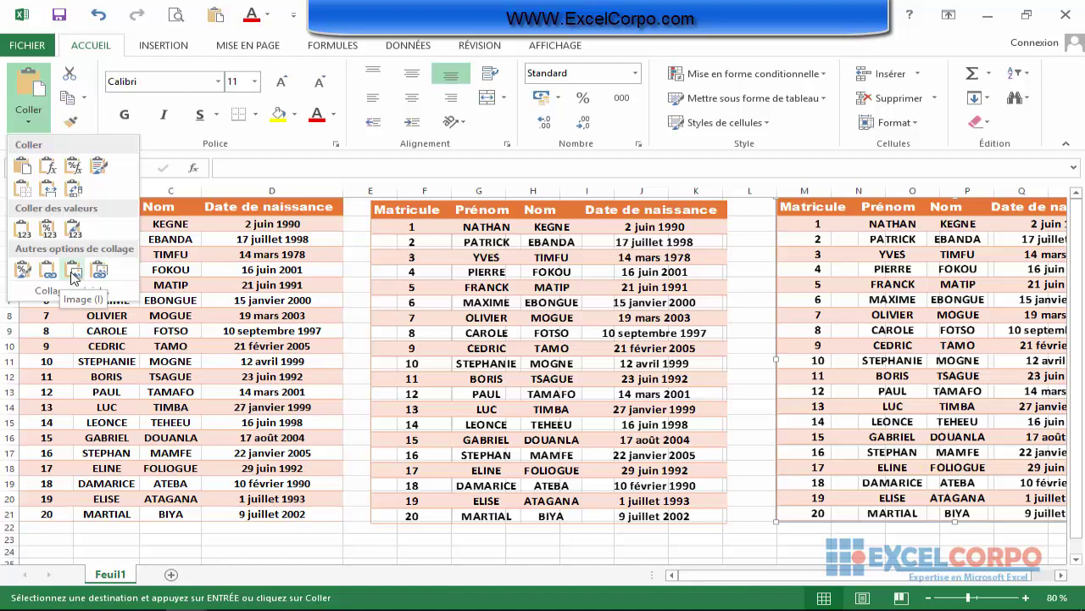
{"action": "left_click", "coordinate": [100, 271]}
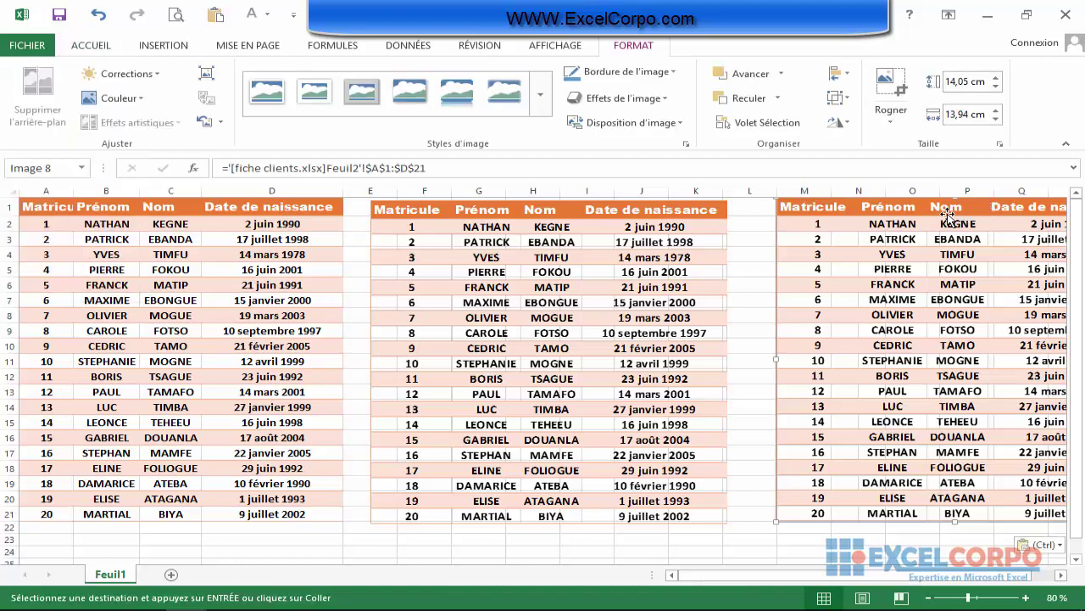
Step: Move both pictures so the table, static picture and linked picture sit side by side along row 1
{"action": "left_click_drag", "start_coordinate": [947, 215], "coordinate": [907, 221]}
{"action": "mouse_move", "coordinate": [582, 210]}
{"action": "left_mouse_down"}
{"action": "mouse_move", "coordinate": [551, 208]}
{"action": "mouse_move", "coordinate": [563, 204]}
{"action": "left_mouse_up"}
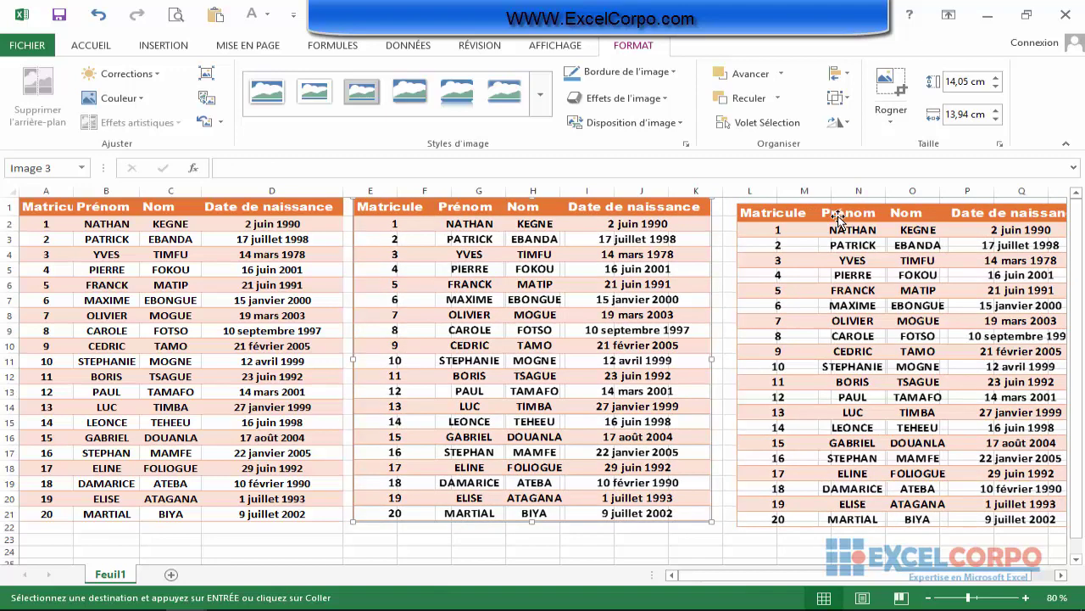
{"action": "left_click_drag", "start_coordinate": [838, 216], "coordinate": [815, 210]}
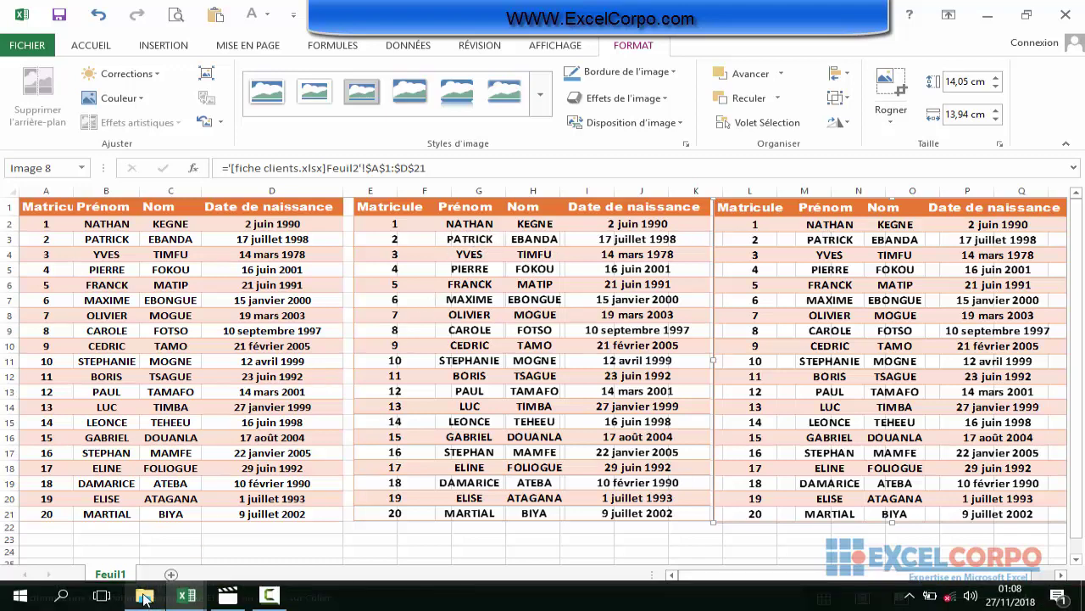
Step: Switch to the fiche clients workbook and replace the first client's first name in cell B2 with a different one
{"action": "mouse_move", "coordinate": [184, 596]}
{"action": "left_click", "coordinate": [133, 515]}
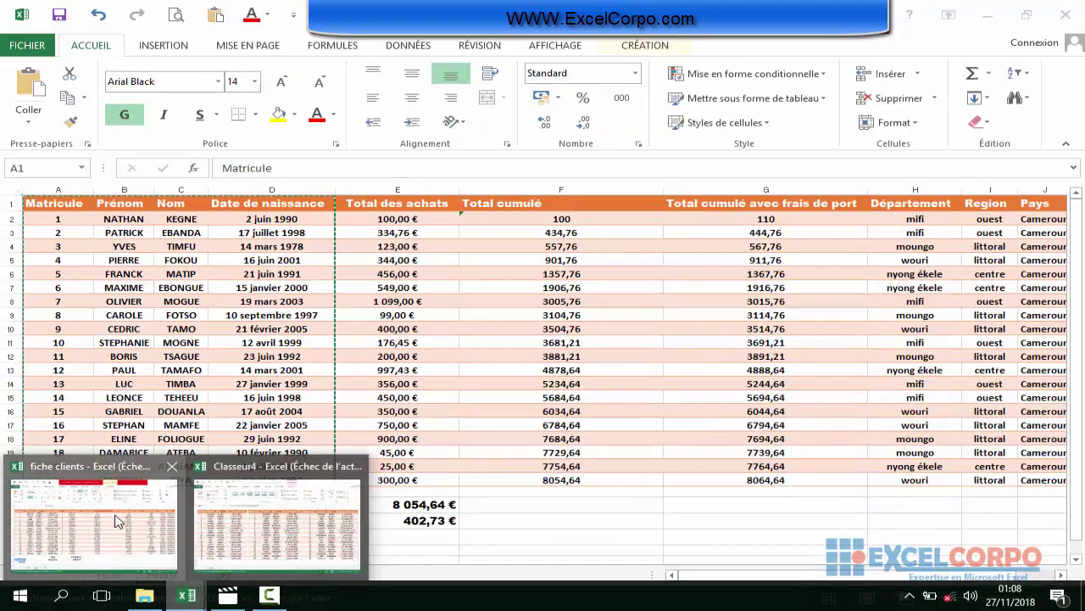
{"action": "left_click", "coordinate": [130, 220]}
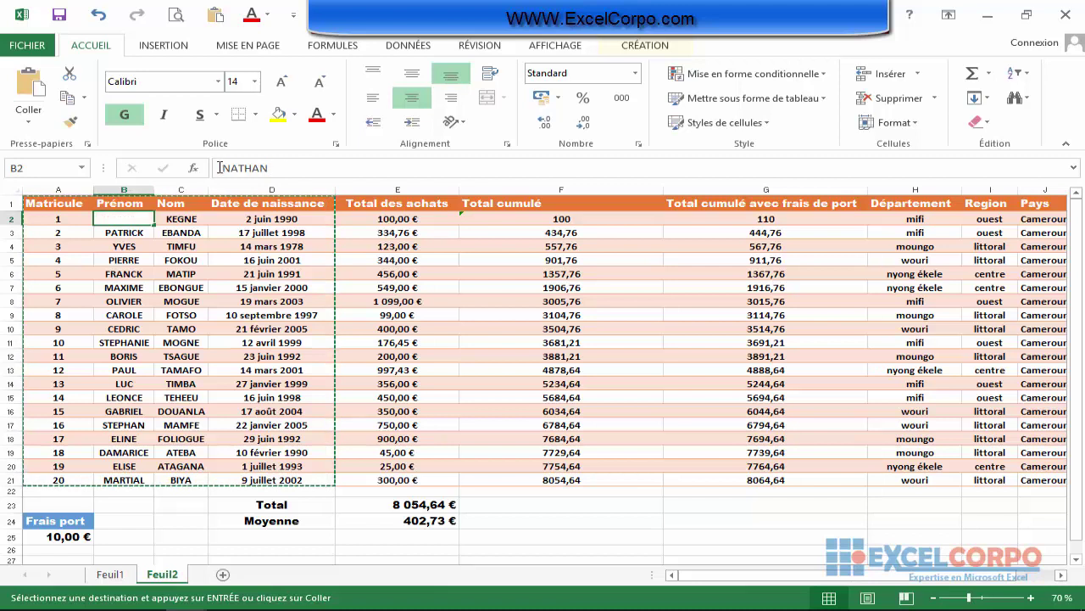
{"action": "double_click", "coordinate": [239, 168]}
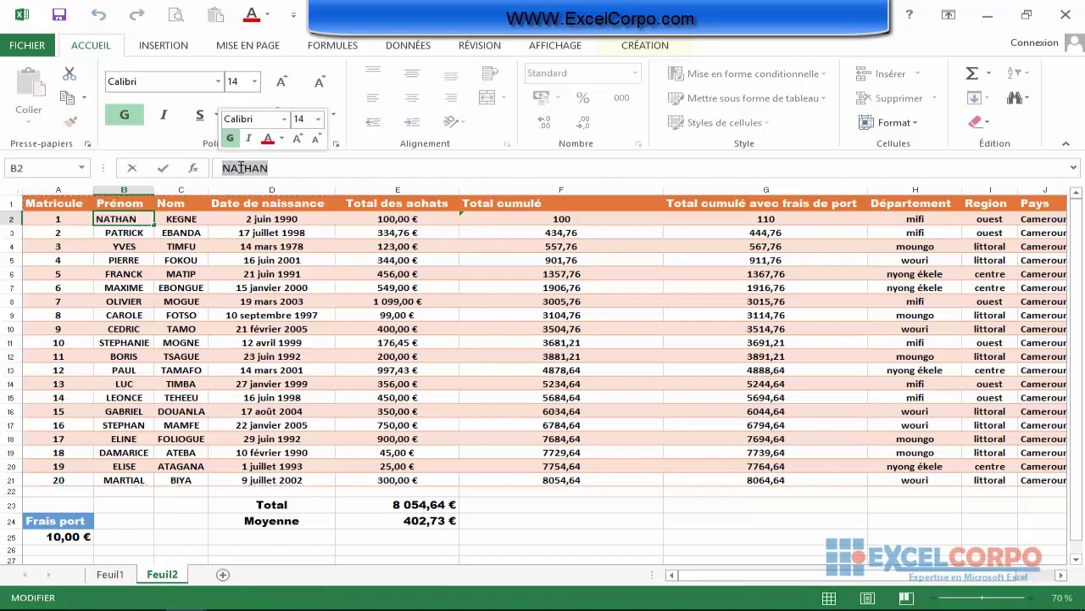
{"action": "type", "text": "CHNCHELI"}
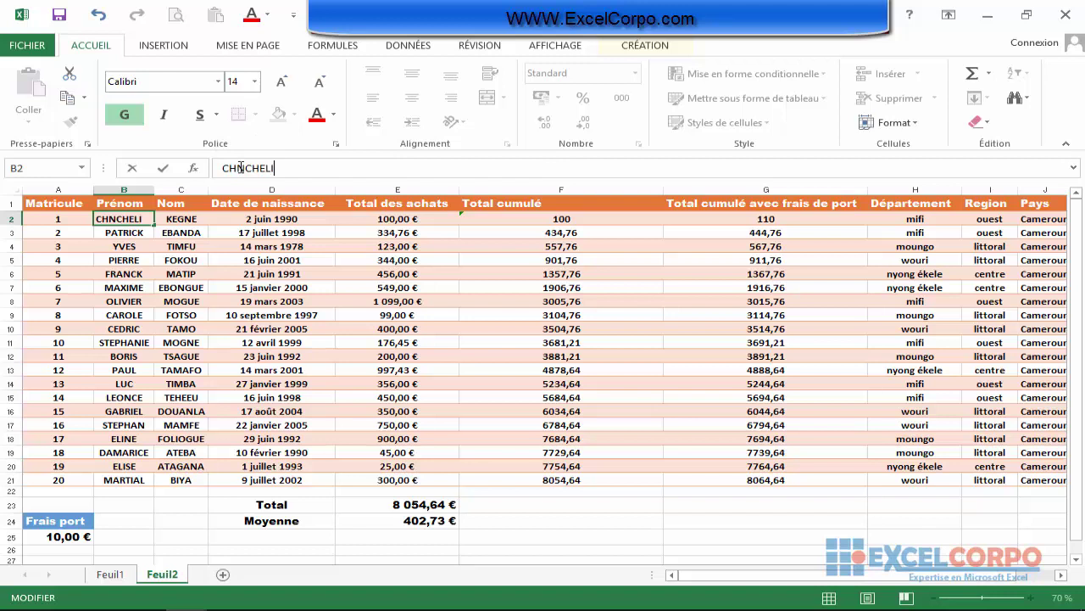
{"action": "key", "text": "Return"}
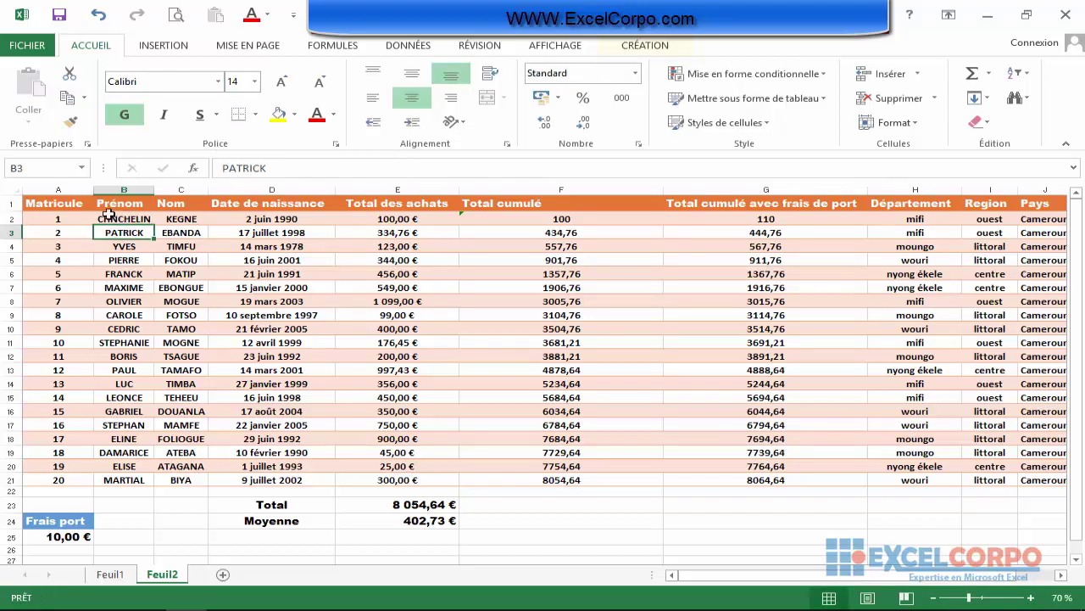
{"action": "left_click", "coordinate": [133, 218]}
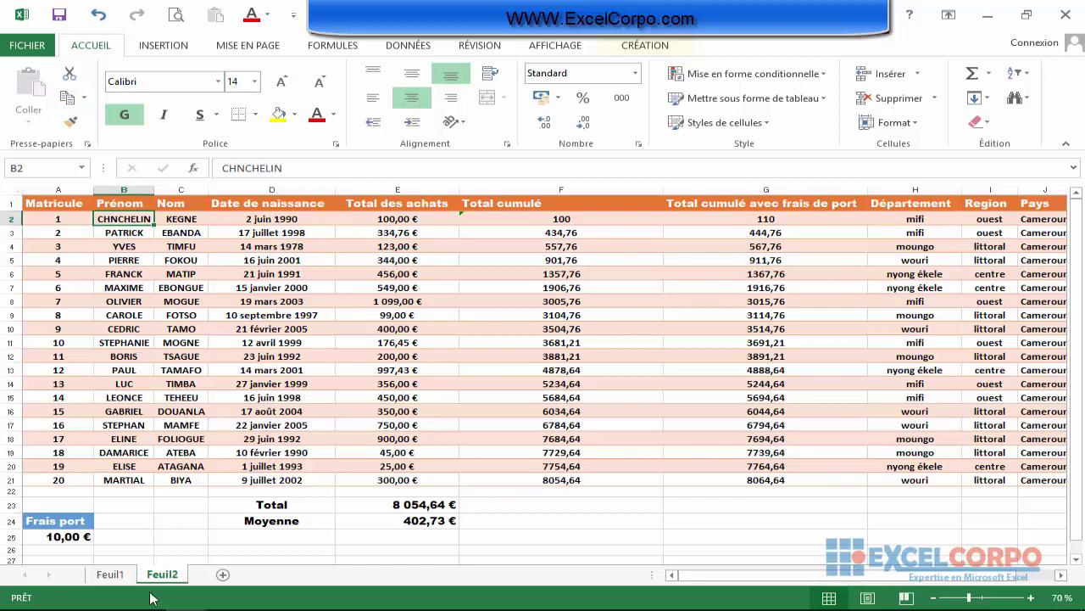
Step: Return to Classeur4 and compare the pasted table, static picture and linked picture for the changed first name
{"action": "mouse_move", "coordinate": [170, 607]}
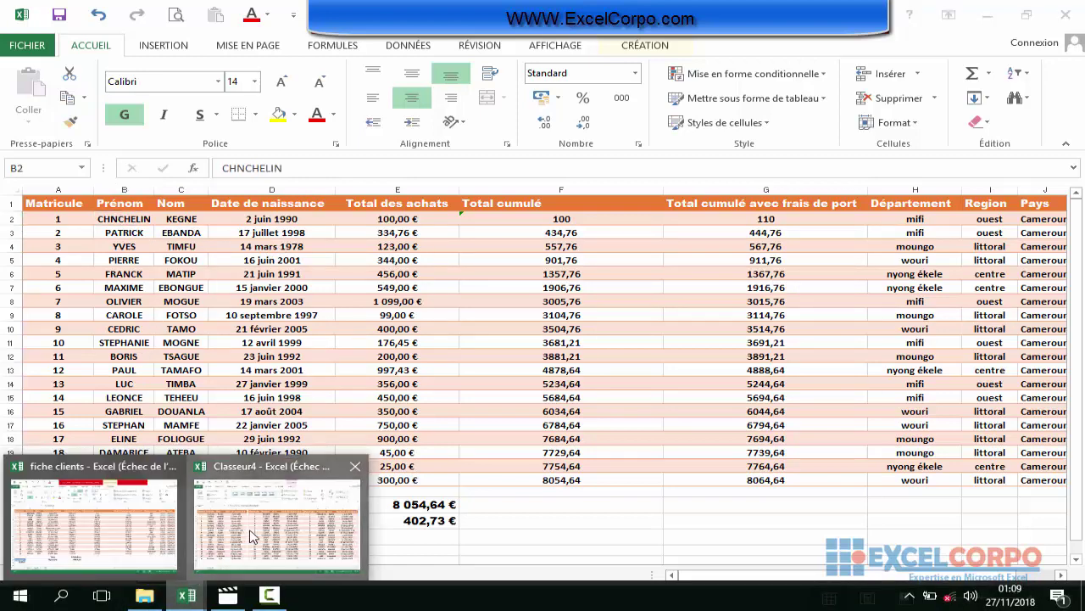
{"action": "left_click", "coordinate": [229, 557]}
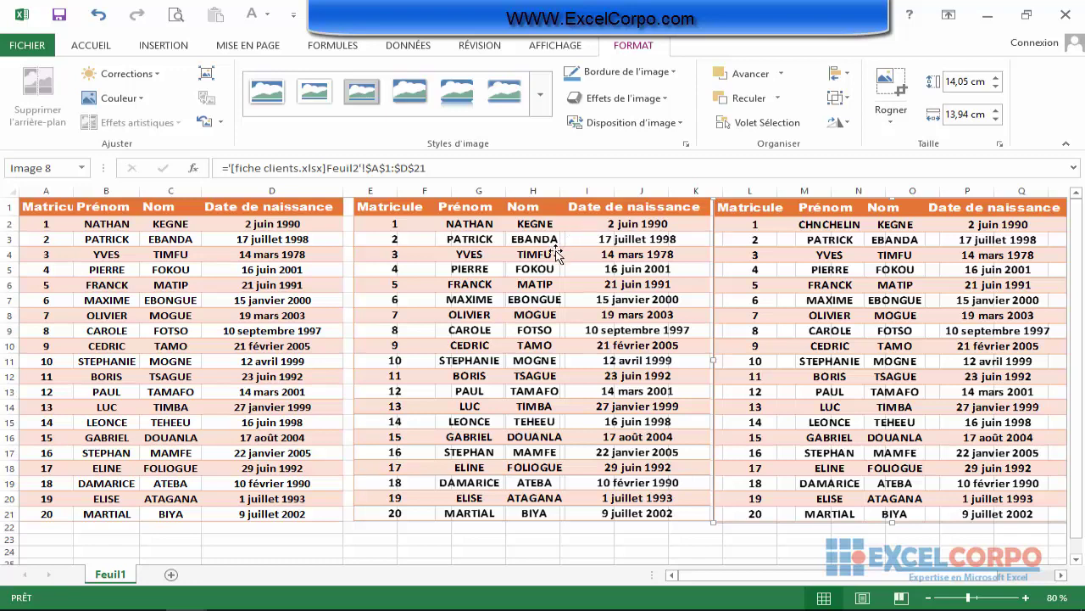
{"action": "scroll", "coordinate": [516, 337], "scroll_direction": "down", "scroll_amount": 4}
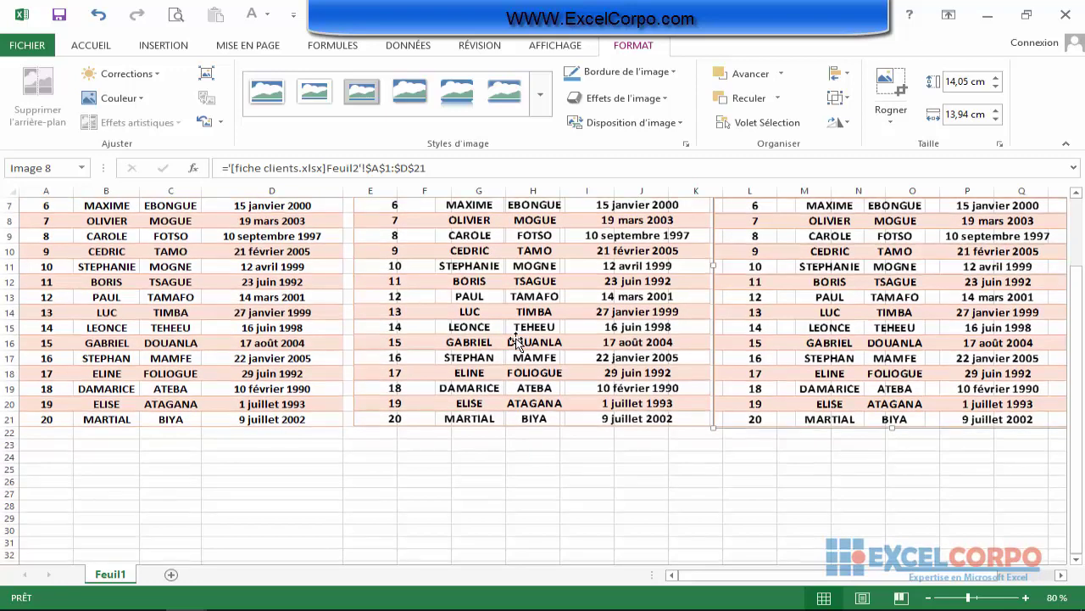
{"action": "scroll", "coordinate": [516, 337], "scroll_direction": "down", "scroll_amount": 2}
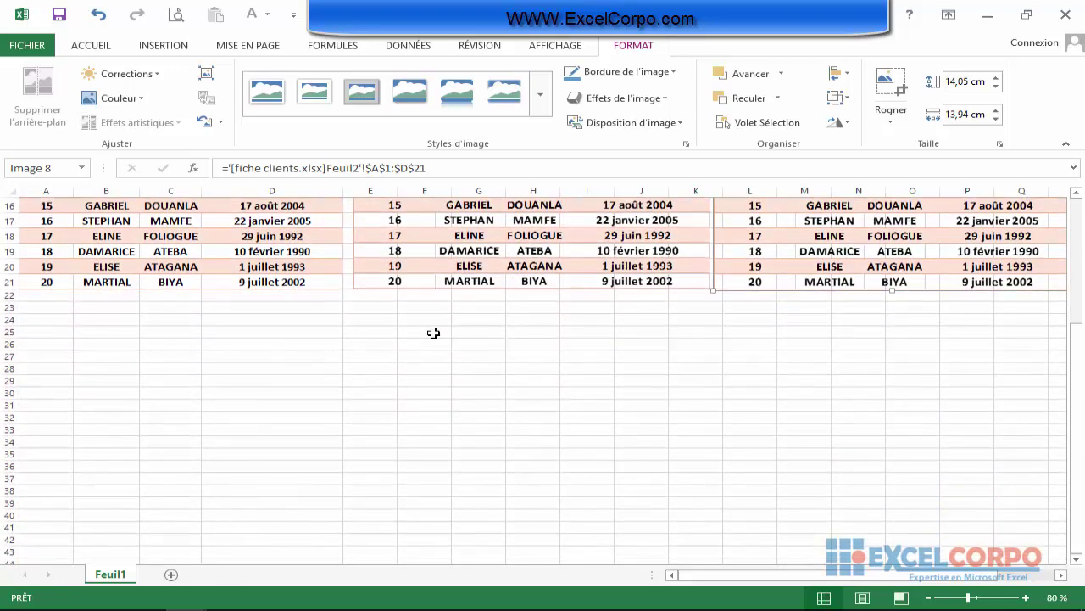
Step: Switch to the fiche clients workbook and examine the Total formula in E23 and the Moyenne formula in E24
{"action": "mouse_move", "coordinate": [149, 604]}
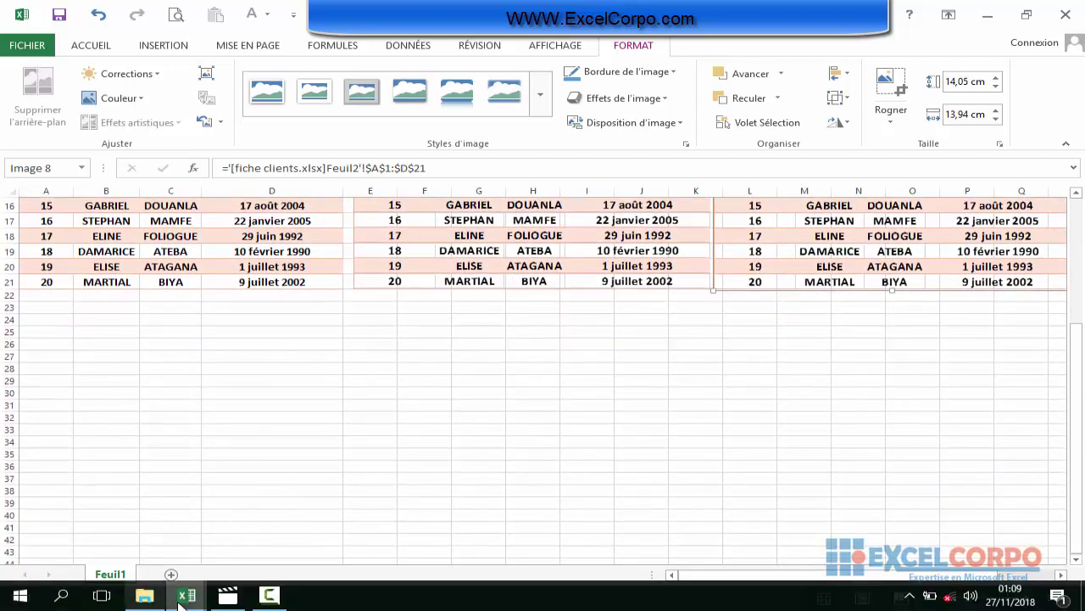
{"action": "mouse_move", "coordinate": [183, 597]}
{"action": "left_click", "coordinate": [132, 536]}
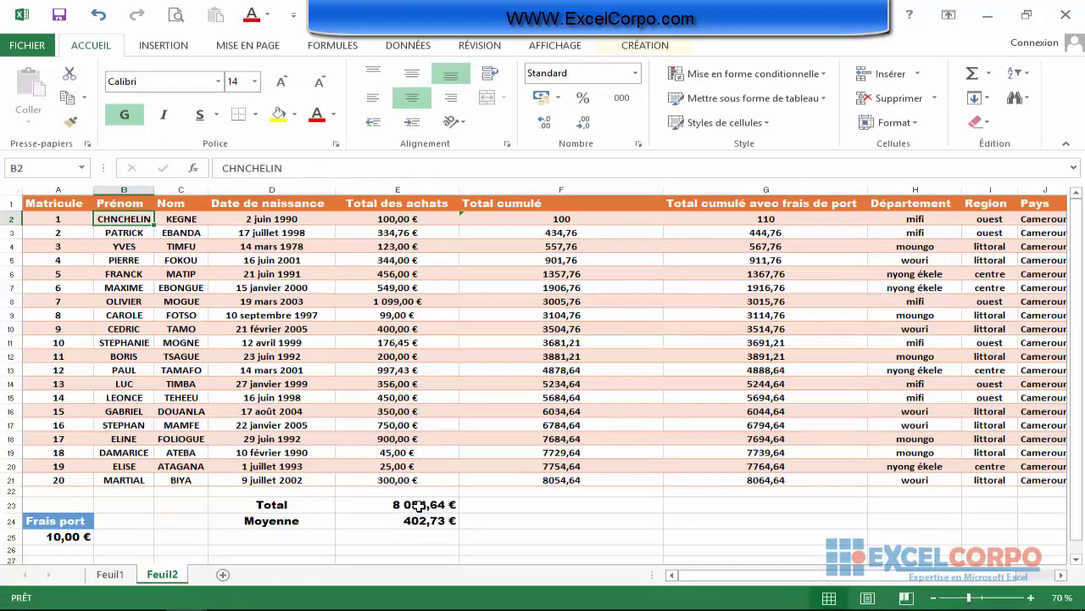
{"action": "left_click", "coordinate": [418, 505]}
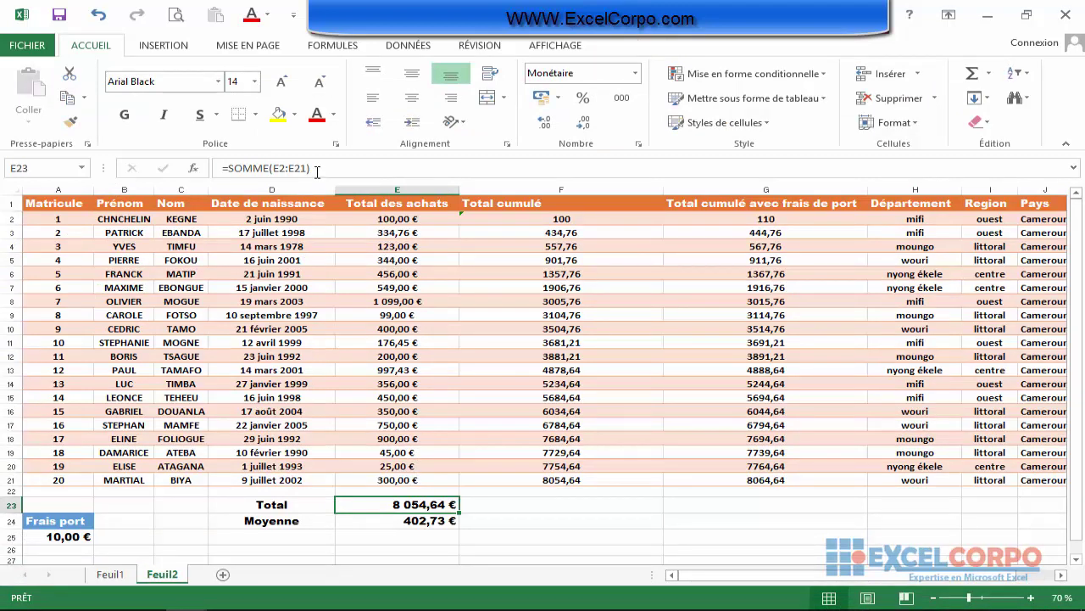
{"action": "left_click_drag", "start_coordinate": [317, 170], "coordinate": [222, 169]}
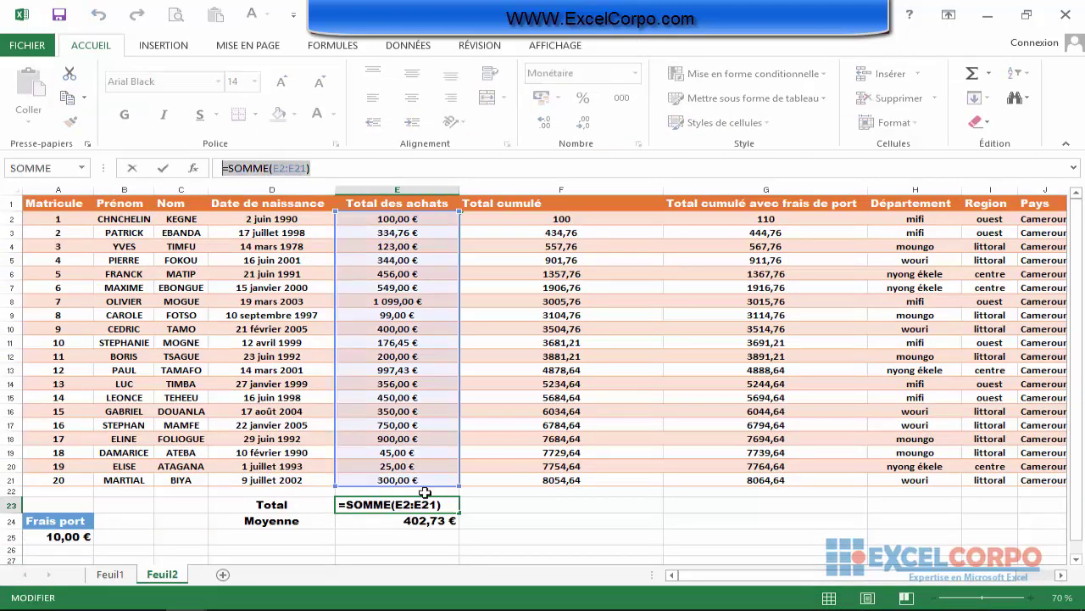
{"action": "left_click", "coordinate": [479, 509]}
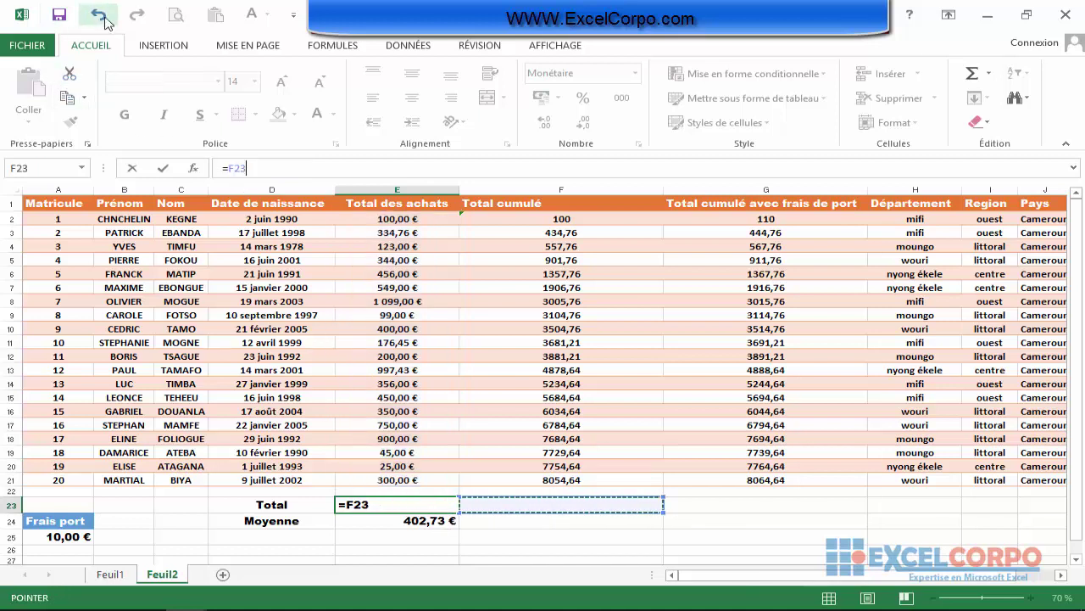
{"action": "left_click", "coordinate": [98, 15]}
{"action": "key", "text": "Return"}
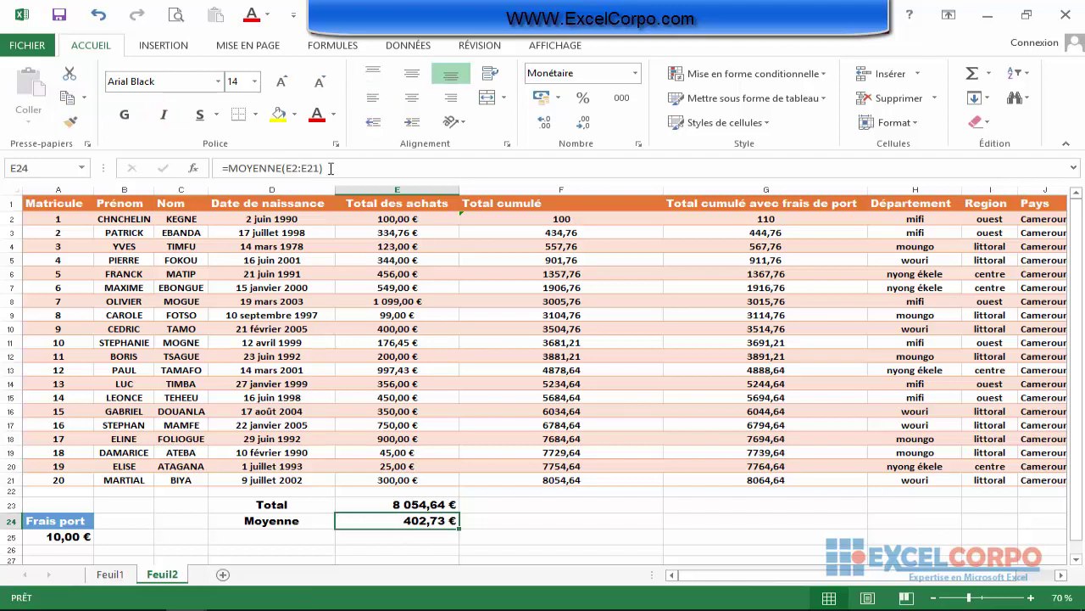
{"action": "left_click_drag", "start_coordinate": [329, 168], "coordinate": [205, 156]}
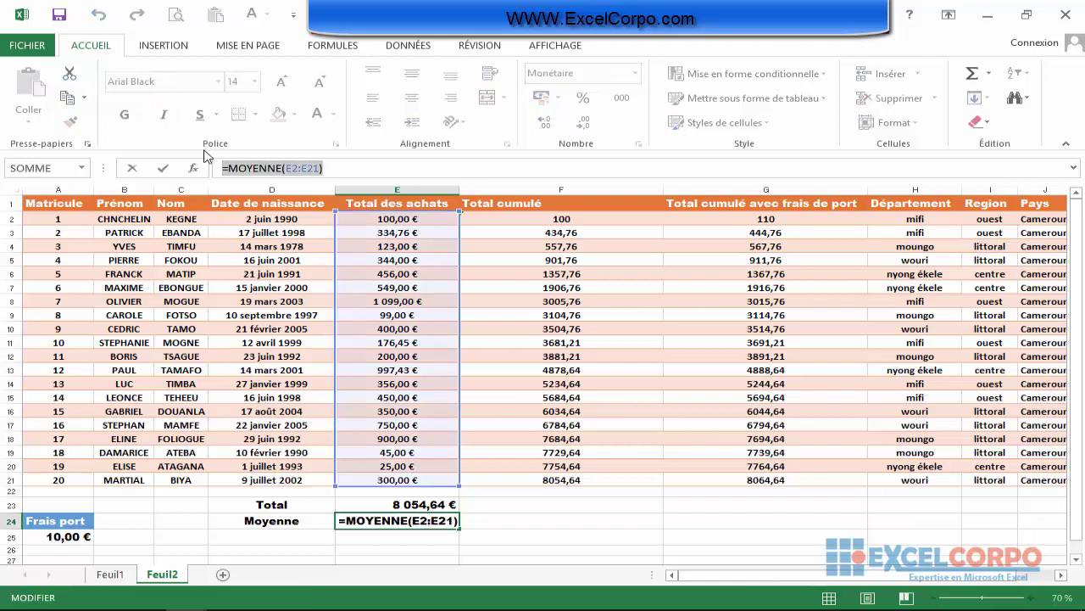
{"action": "key", "text": "Return"}
Step: Copy the Total and Moyenne range D23:E24 and paste it as formulas only at cell E24 in Classeur4
{"action": "left_click_drag", "start_coordinate": [244, 510], "coordinate": [454, 523]}
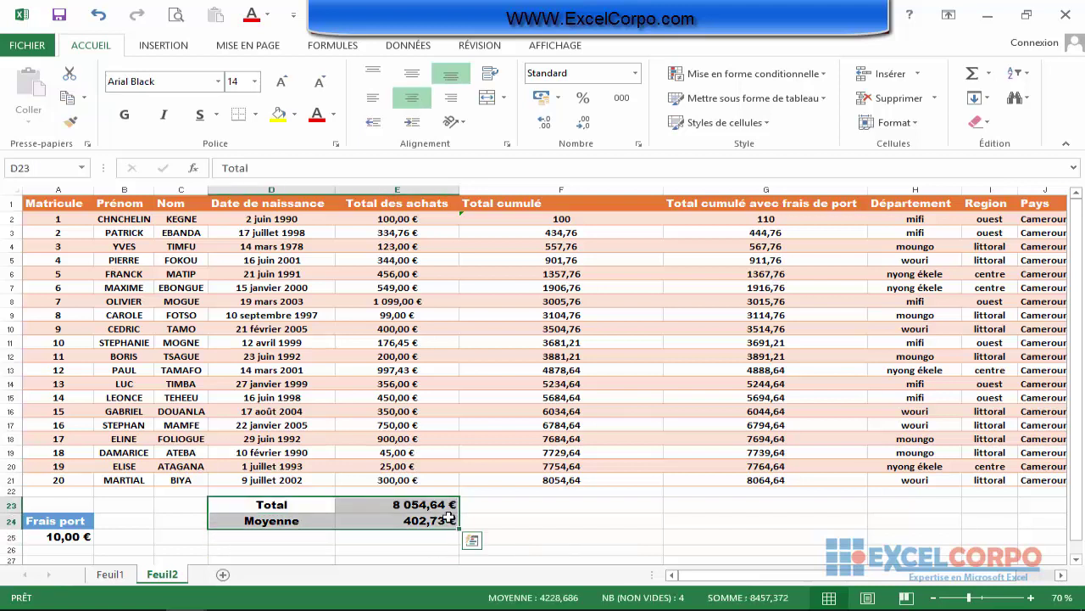
{"action": "left_click", "coordinate": [70, 98]}
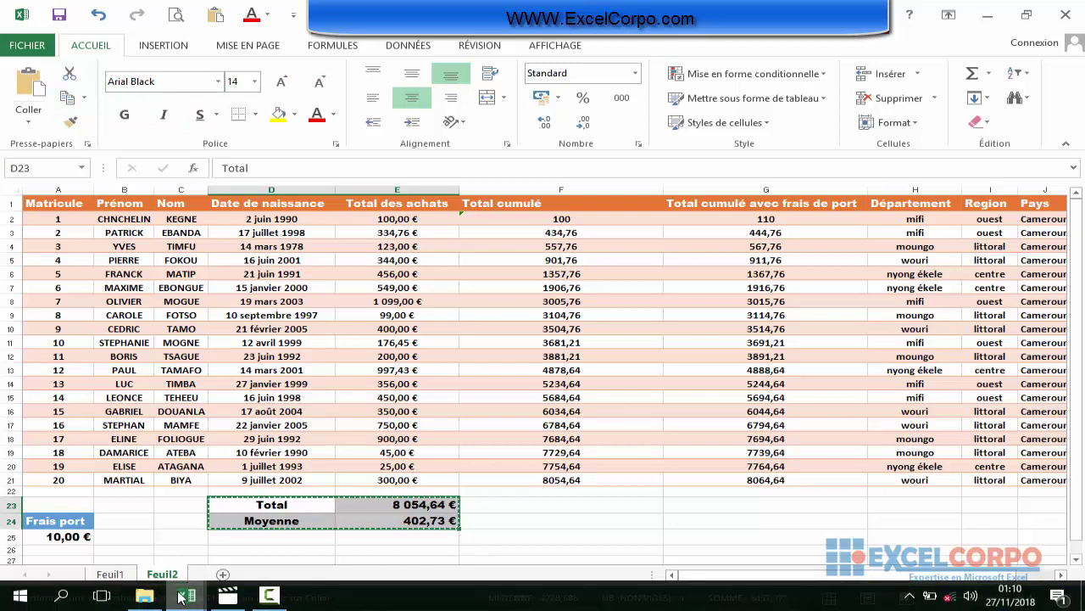
{"action": "left_click", "coordinate": [185, 602]}
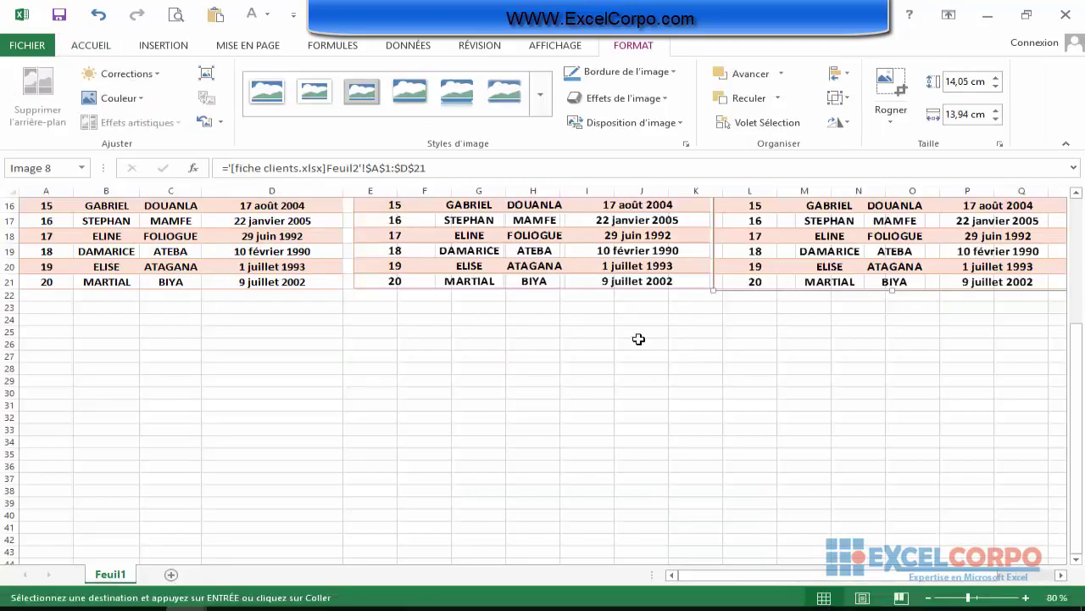
{"action": "left_click", "coordinate": [367, 323]}
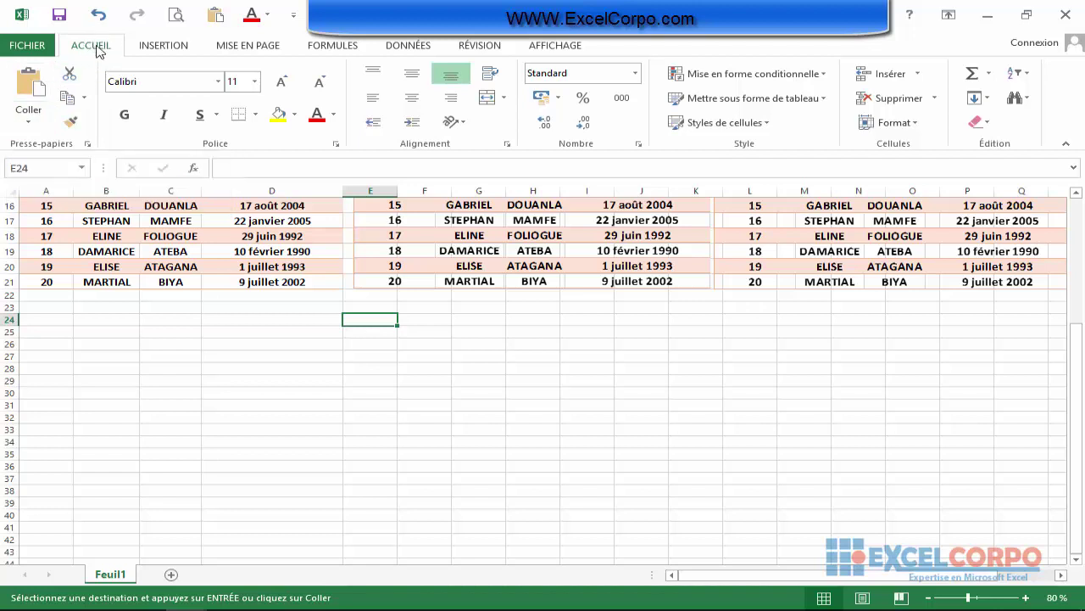
{"action": "left_click", "coordinate": [30, 124]}
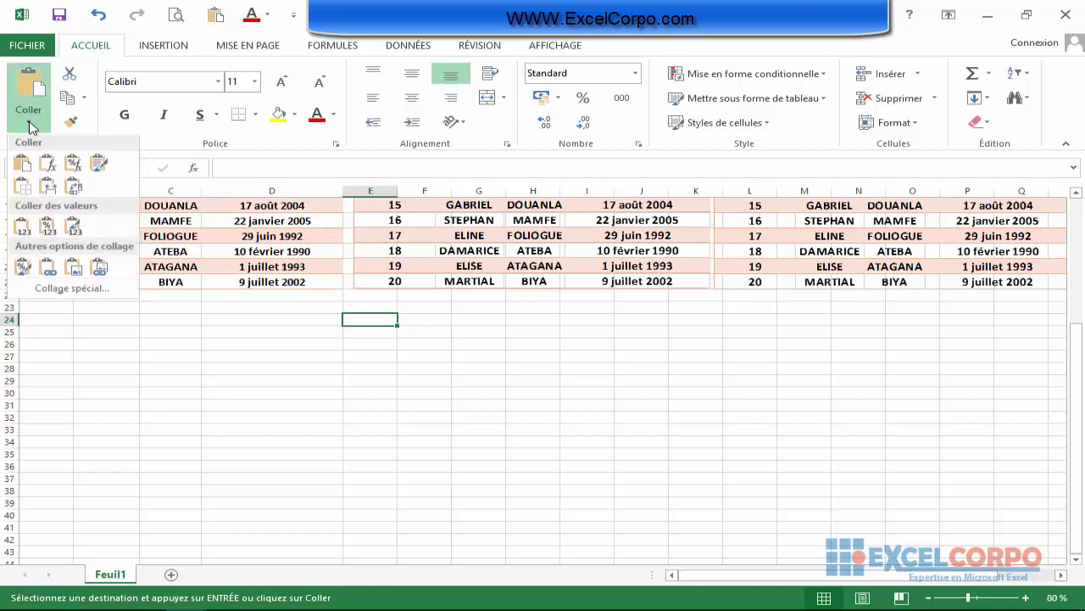
{"action": "left_click", "coordinate": [46, 172]}
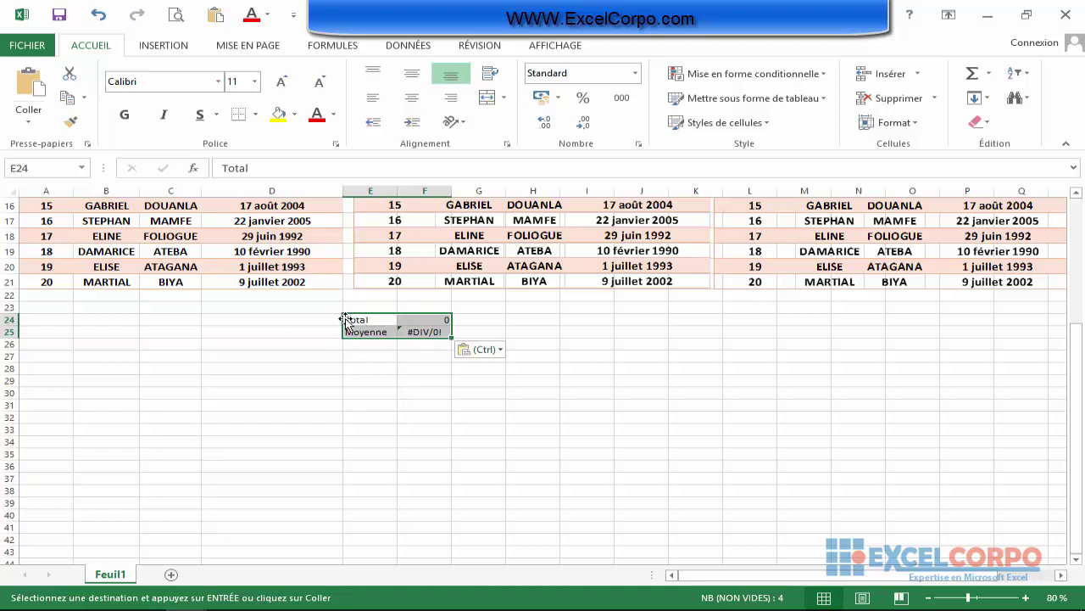
Step: Inspect the cell references of the pasted Total and Moyenne formulas in F24 and F25
{"action": "left_click", "coordinate": [424, 356]}
{"action": "left_click", "coordinate": [430, 320]}
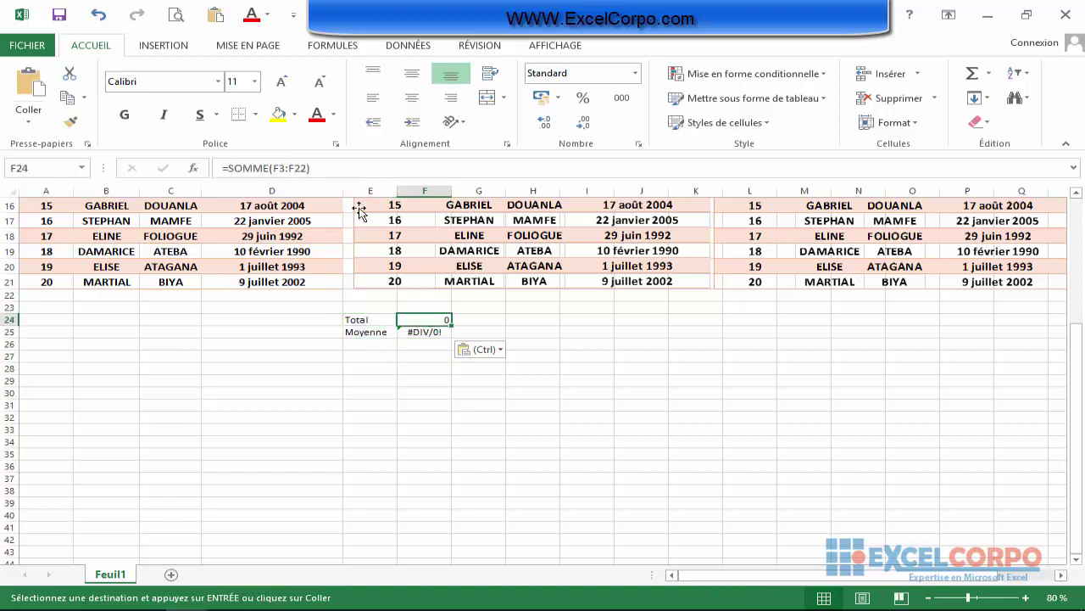
{"action": "left_click_drag", "start_coordinate": [318, 168], "coordinate": [226, 164]}
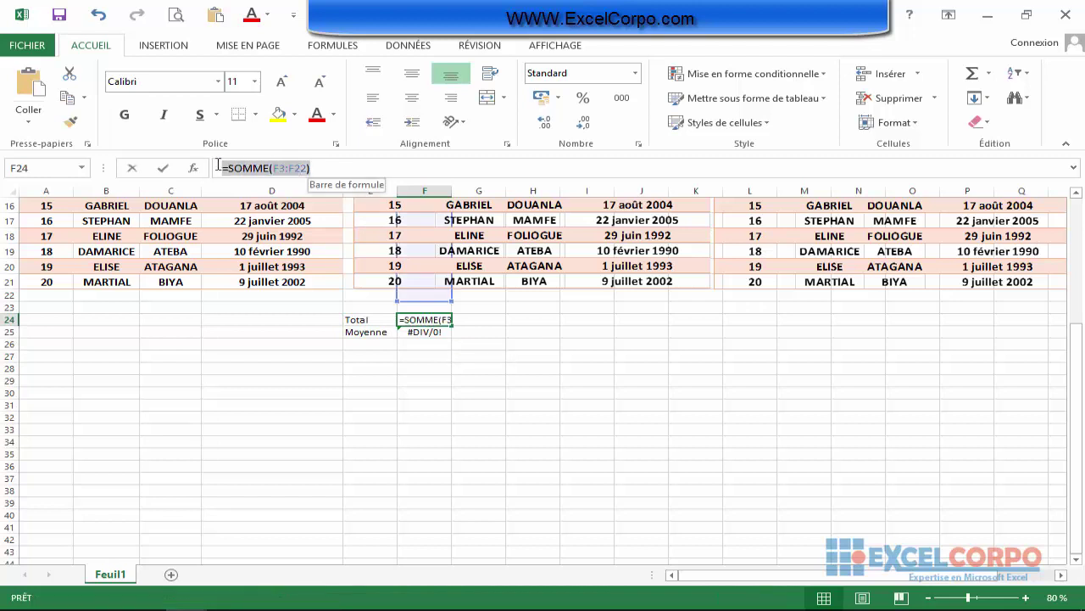
{"action": "left_click", "coordinate": [316, 169]}
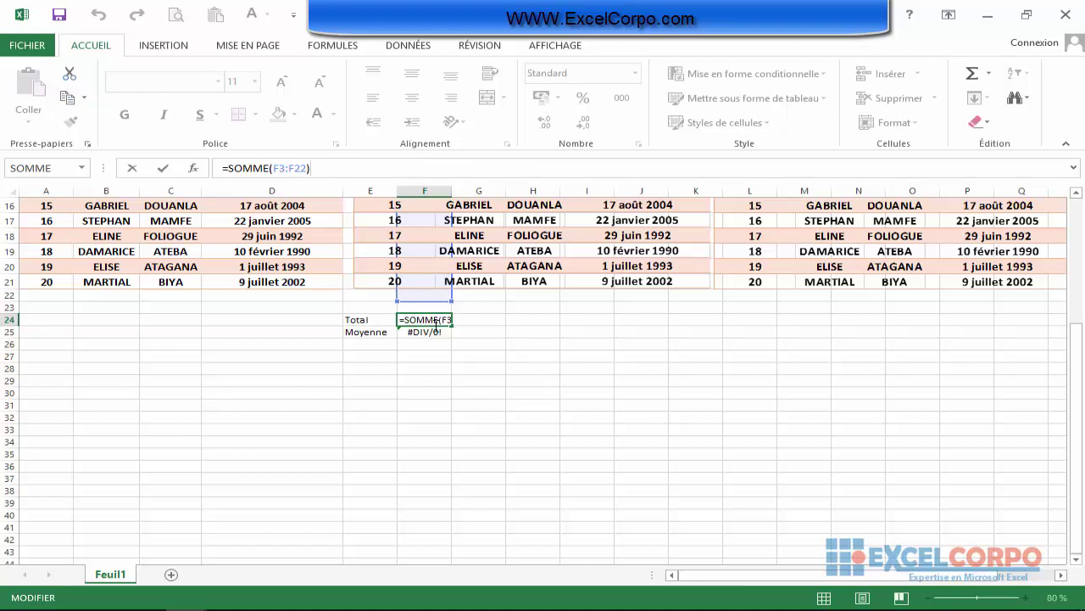
{"action": "key", "text": "Return"}
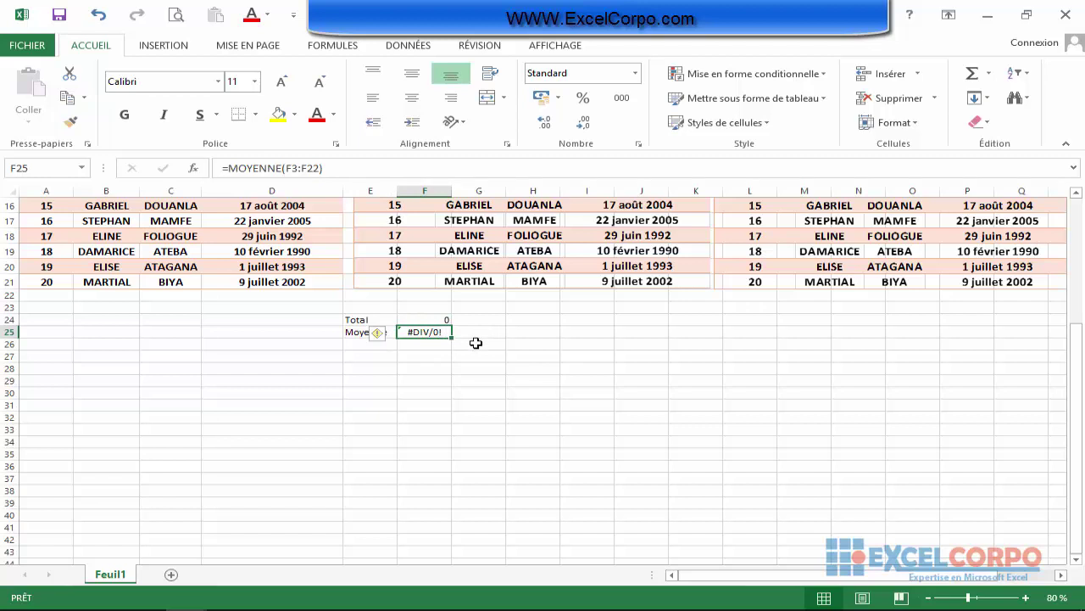
{"action": "key", "text": "Down"}
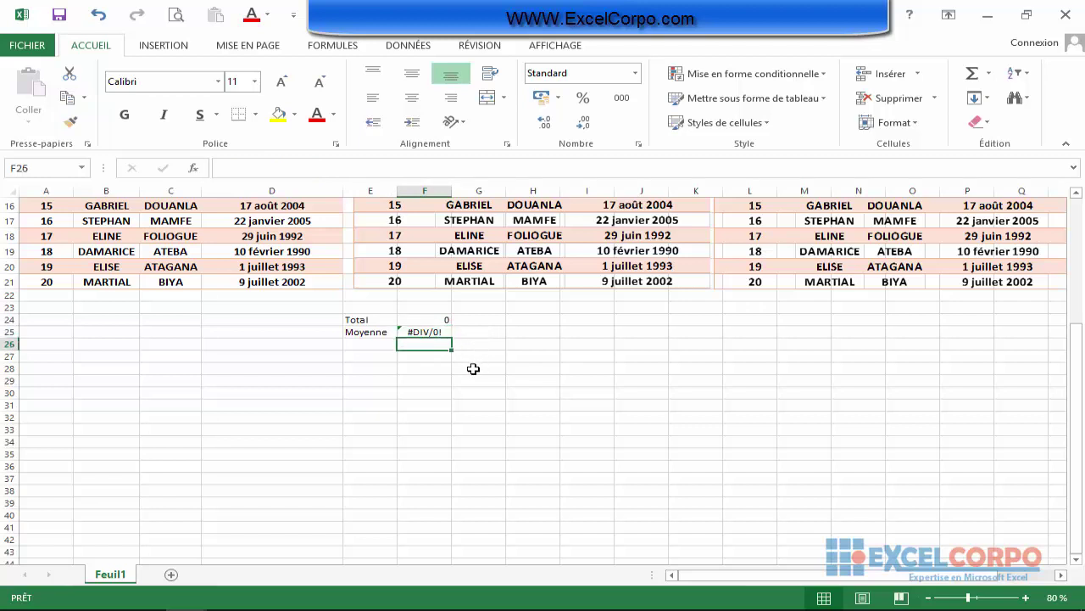
Step: Enter 40 in cell G28 below the pasted formulas and reselect that cell
{"action": "left_click", "coordinate": [473, 369]}
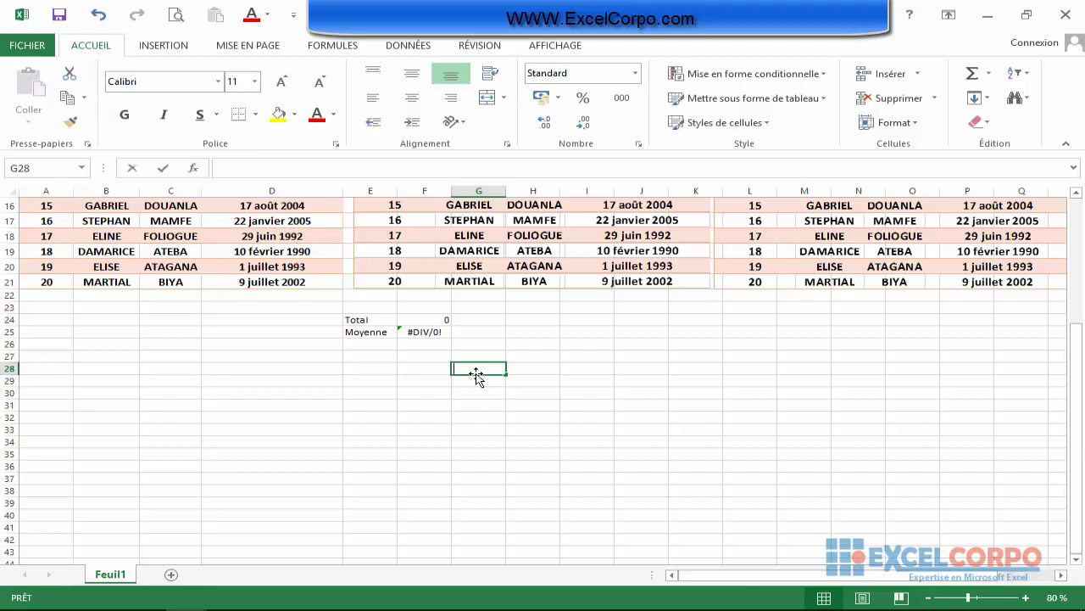
{"action": "type", "text": "40"}
{"action": "key", "text": "Return"}
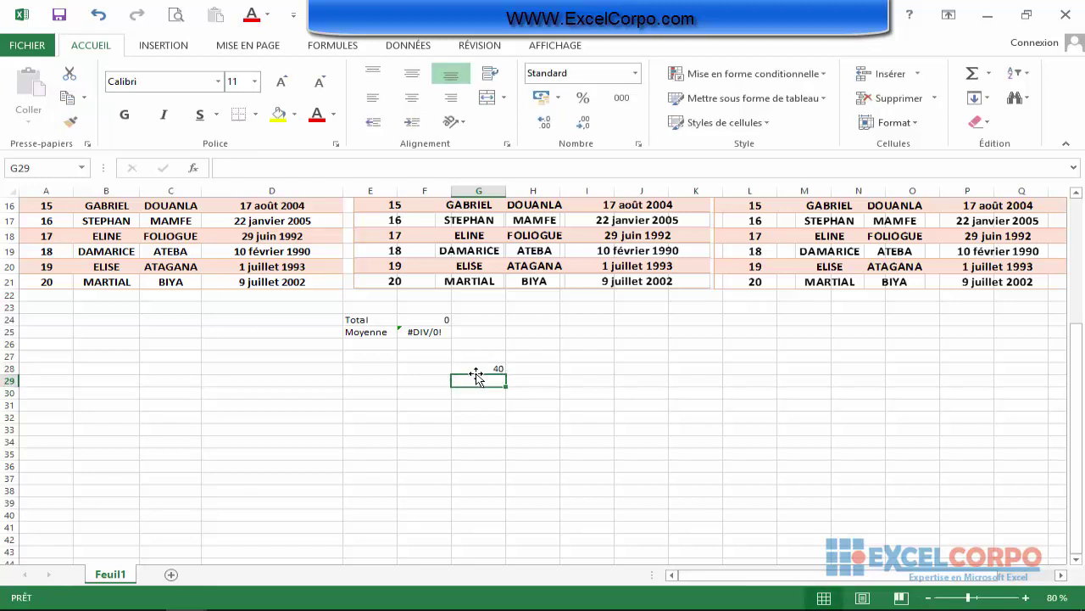
{"action": "left_click", "coordinate": [481, 368]}
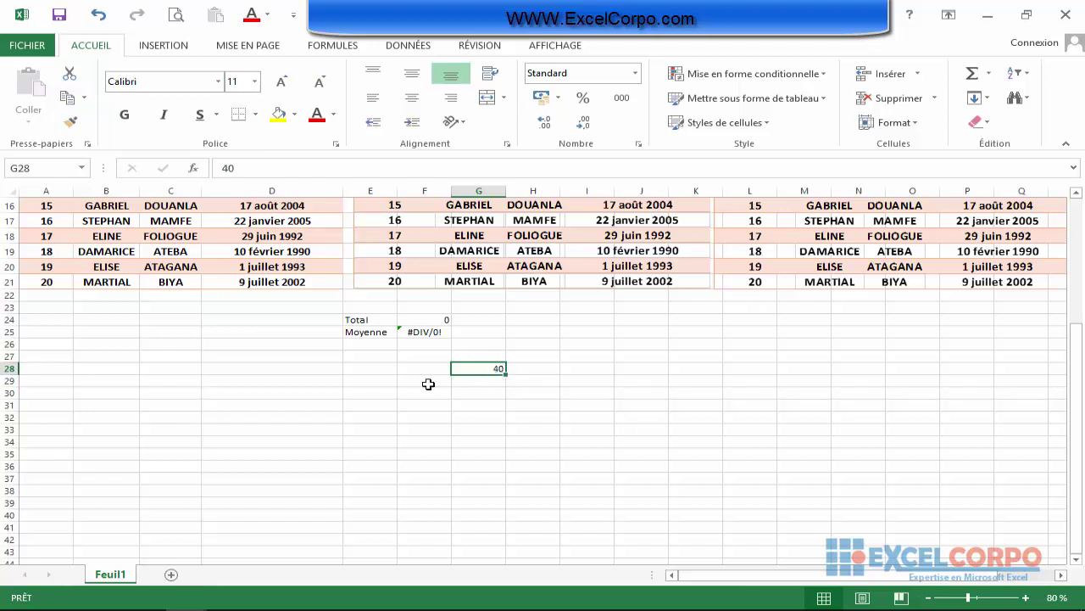
Step: Switch to the fiche clients workbook and copy the first Total des achats amount in cell E2
{"action": "mouse_move", "coordinate": [183, 596]}
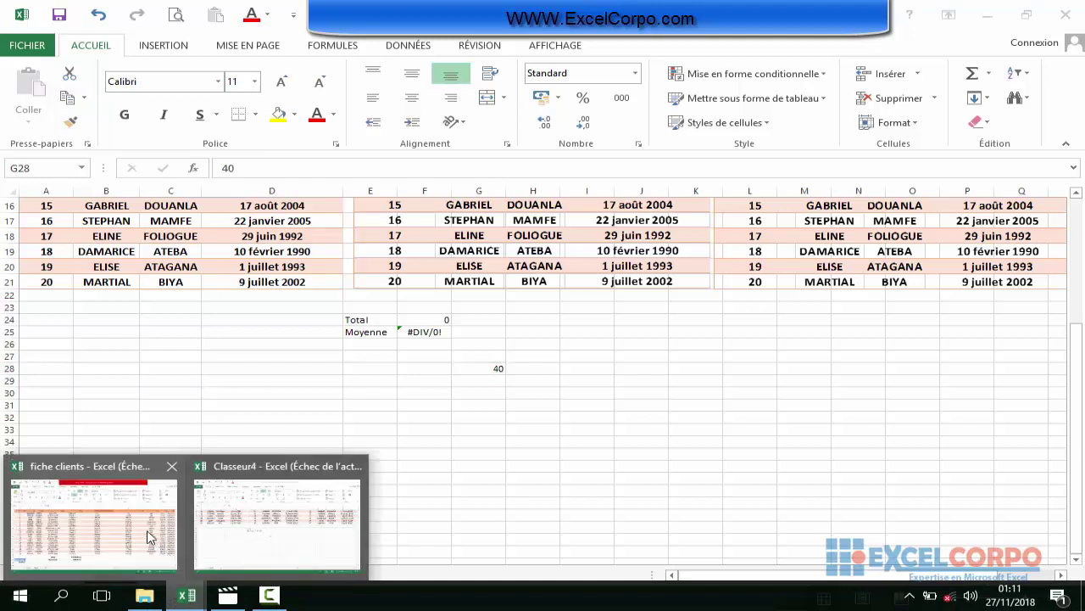
{"action": "left_click", "coordinate": [121, 519]}
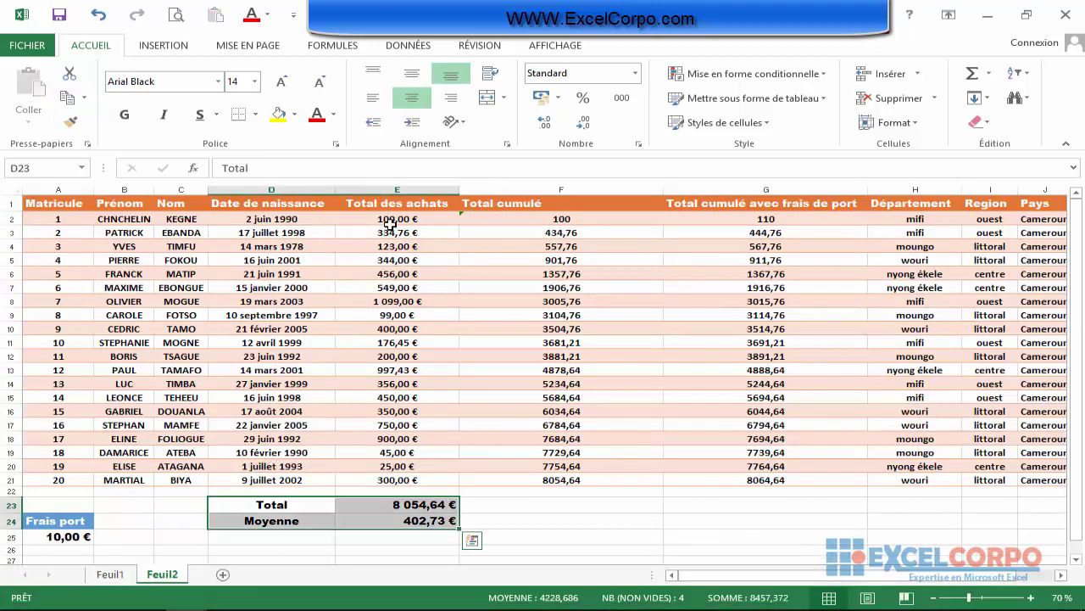
{"action": "left_click", "coordinate": [392, 220]}
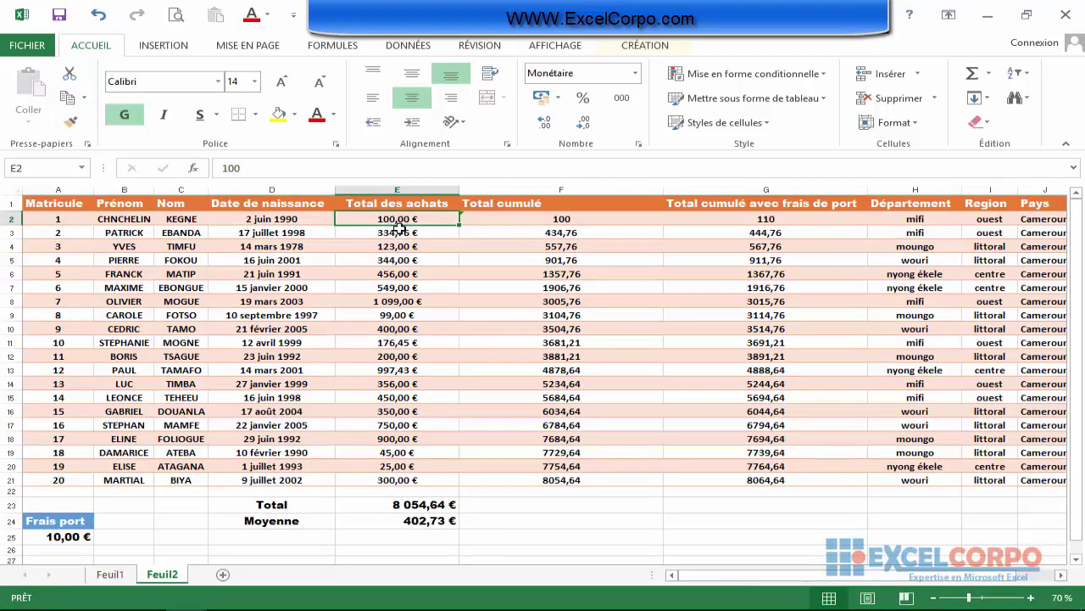
{"action": "left_click", "coordinate": [67, 97]}
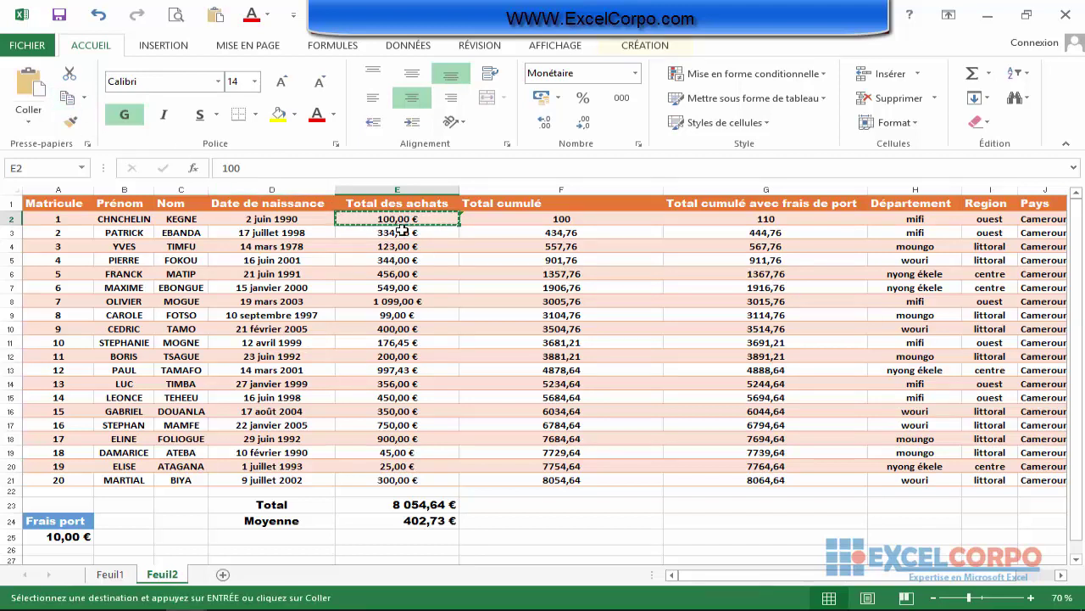
Step: Return to Classeur4 and add the copied amount to cell G28 using Paste Special with Tout and the Ajouter operation
{"action": "mouse_move", "coordinate": [180, 600]}
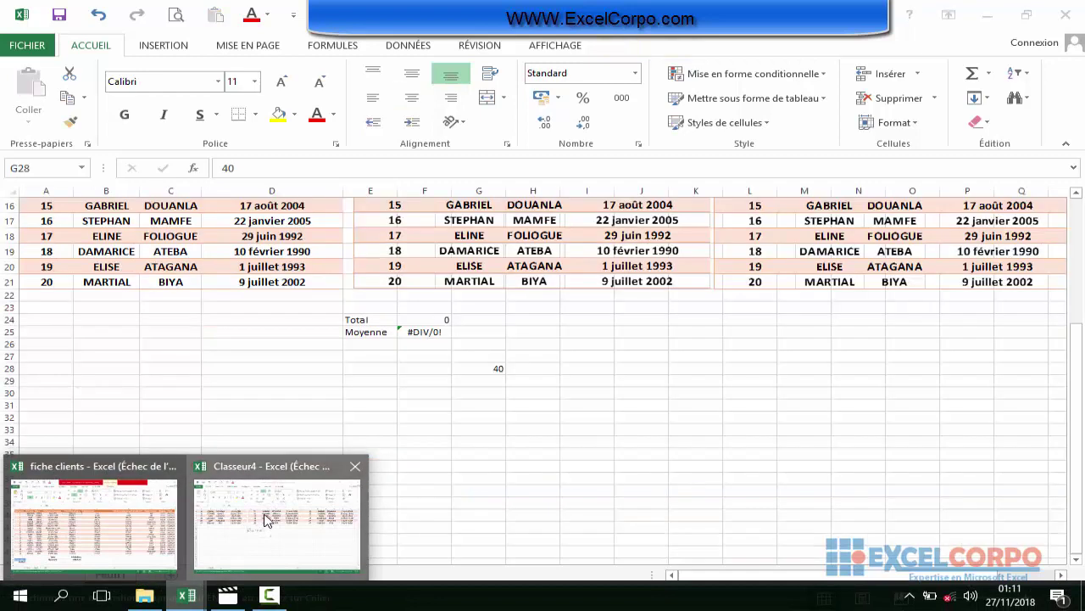
{"action": "left_click", "coordinate": [268, 522]}
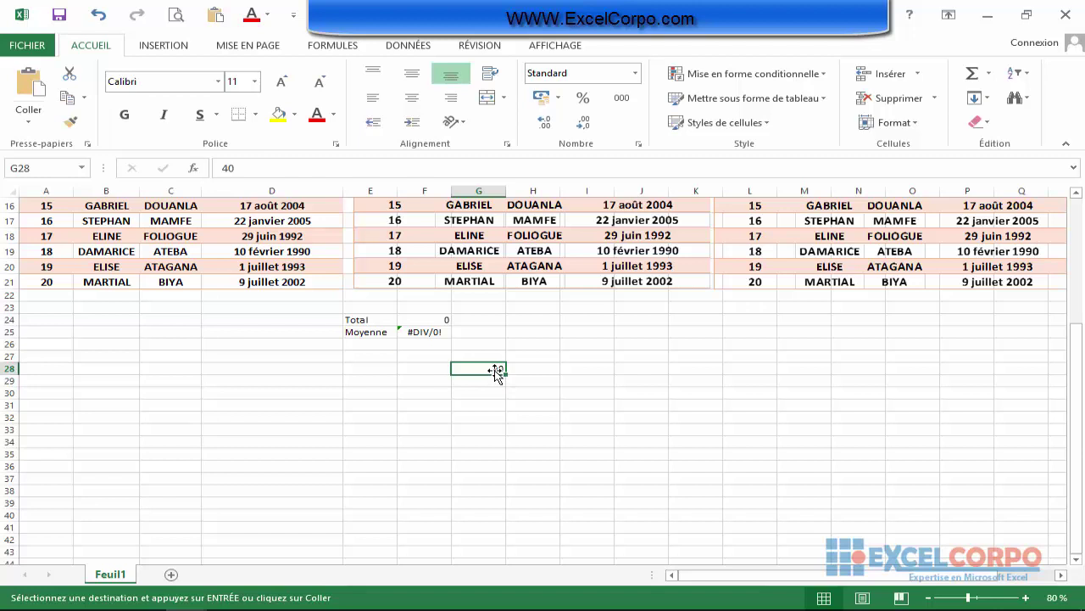
{"action": "left_click", "coordinate": [31, 126]}
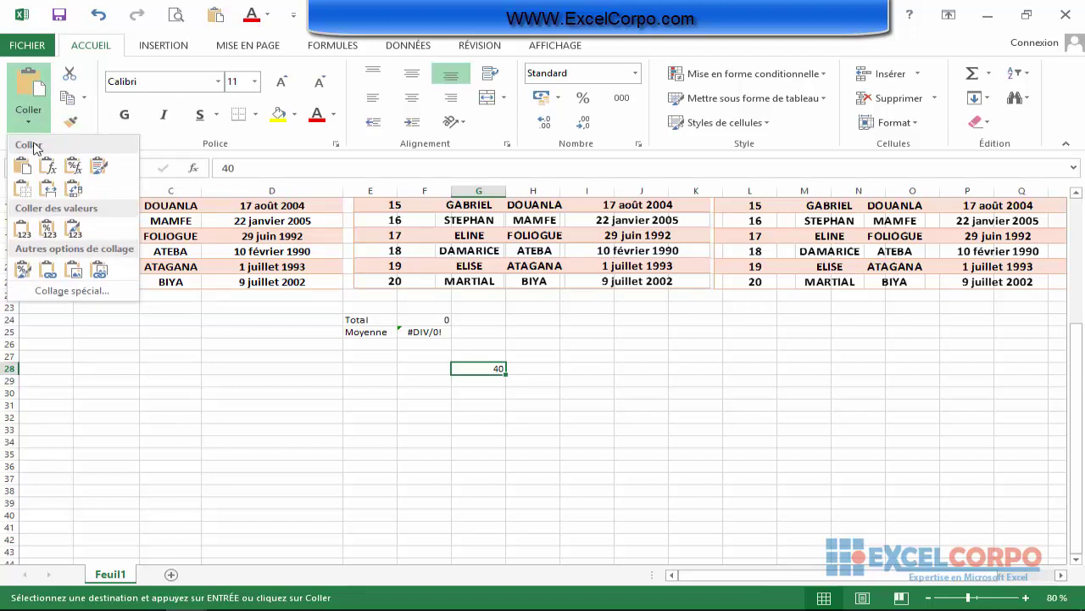
{"action": "left_click", "coordinate": [64, 295]}
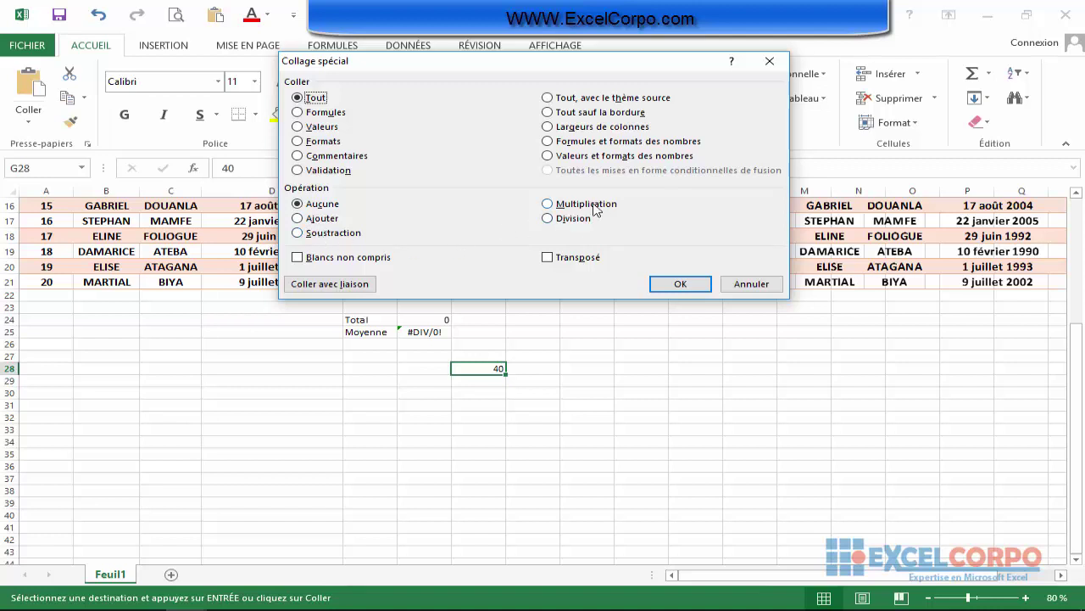
{"action": "left_click", "coordinate": [300, 220]}
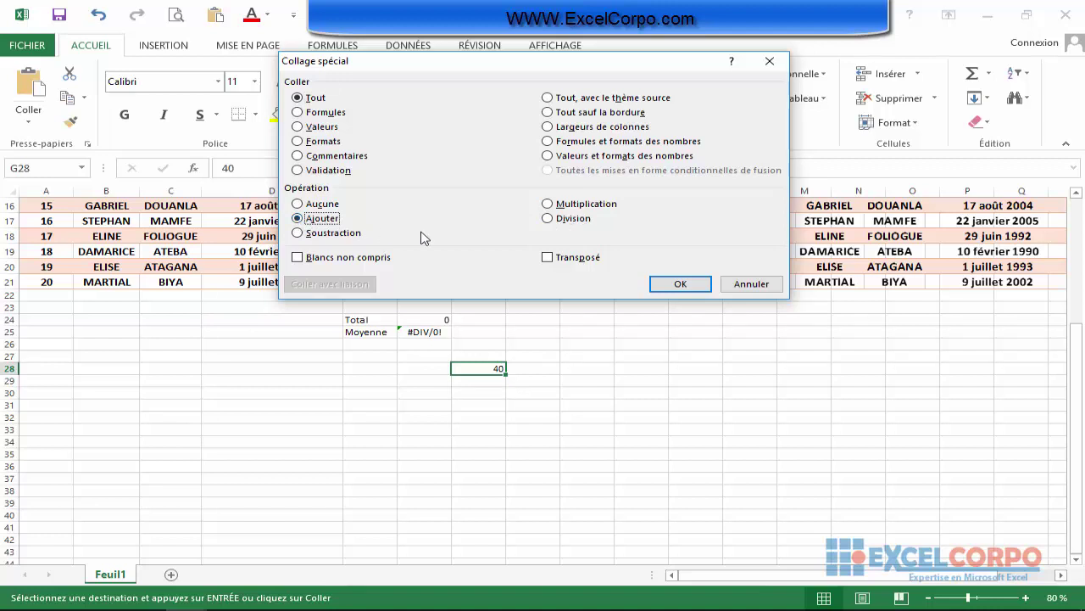
{"action": "left_click", "coordinate": [681, 285]}
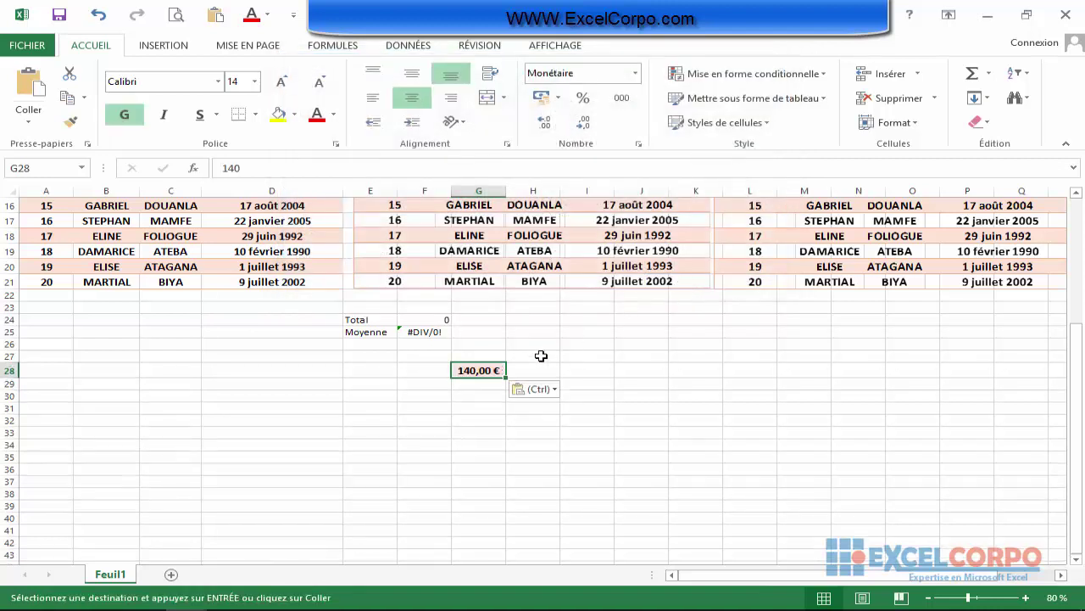